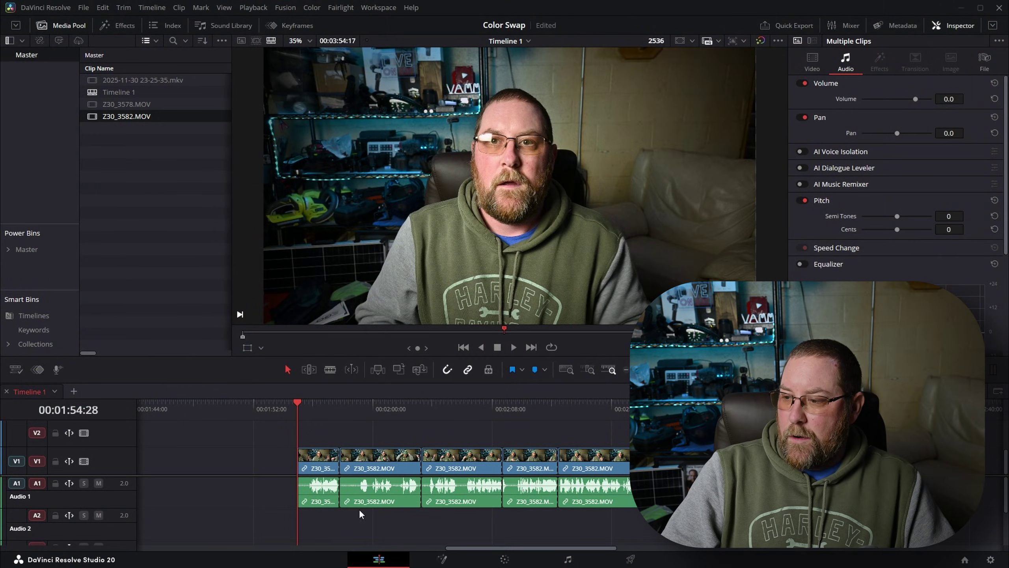
Switch to the Color page to show the Color Swap project's first clip ungraded.
click(498, 556)
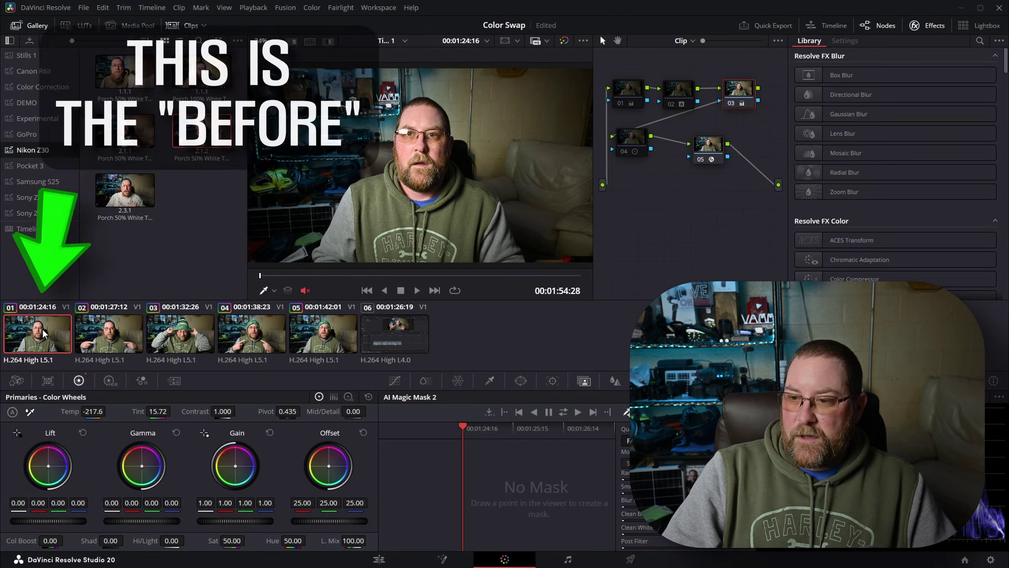
Load clip 02, the presenter in the green hoodie, and select node 05.
click(104, 339)
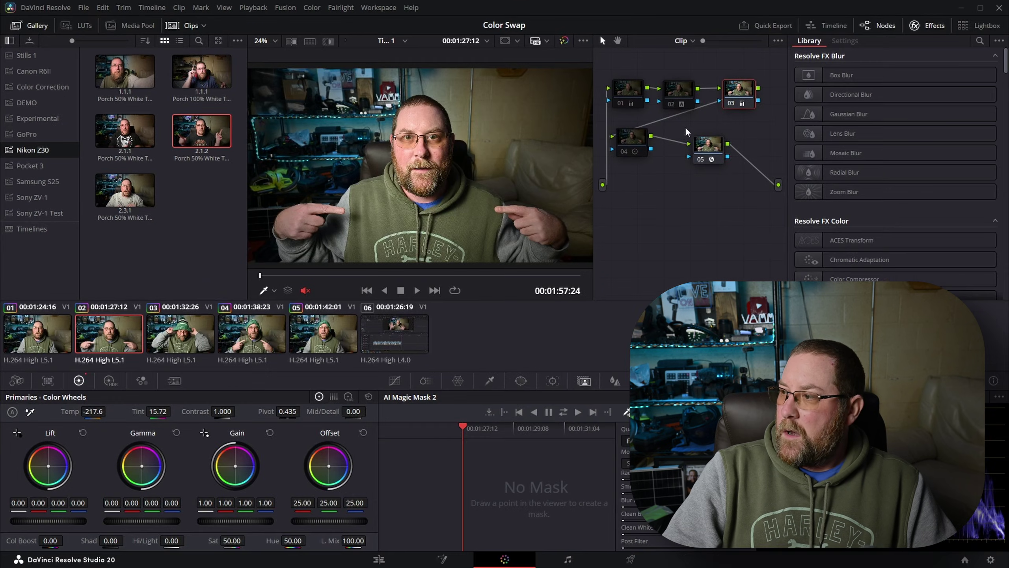
click(709, 148)
Spread nodes 03–05 apart, add a new serial node, and set Magic Mask quality to Better.
drag(709, 151, 731, 228)
drag(632, 139, 672, 239)
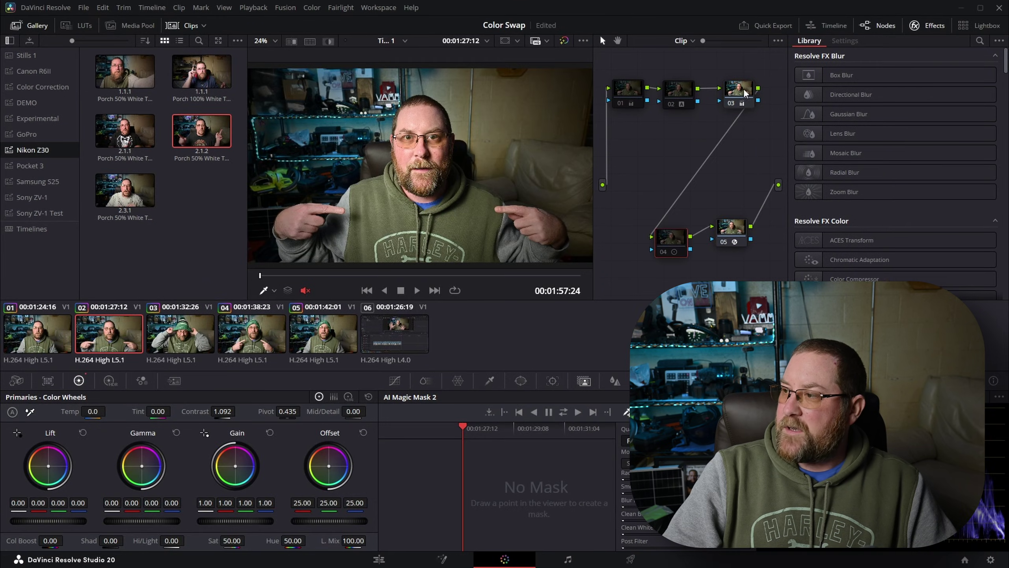
drag(742, 101, 705, 171)
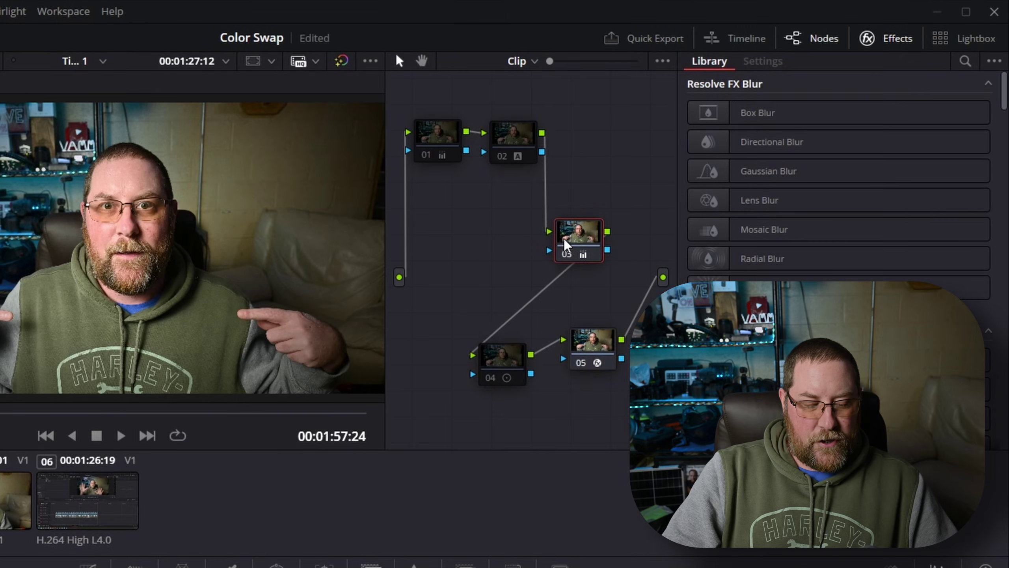
key(shift+s)
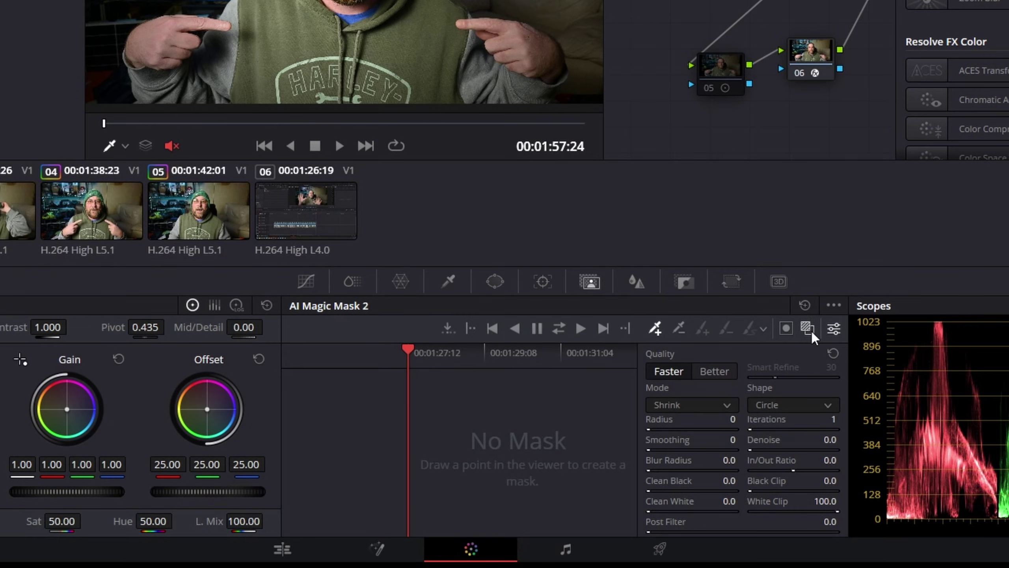
click(720, 371)
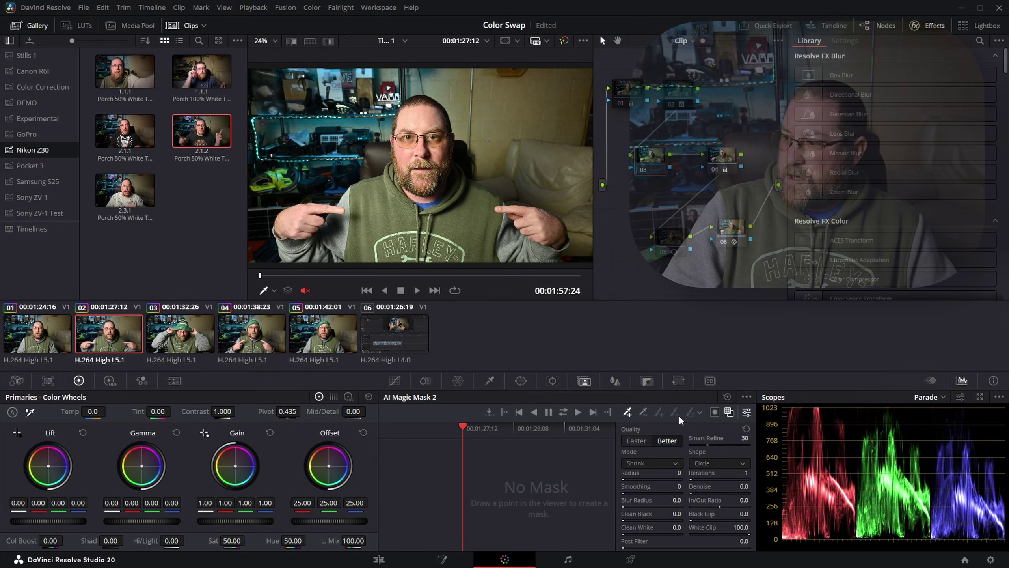
Preview the mask overlay, then place a Magic Mask point on the presenter's hoodie.
click(729, 413)
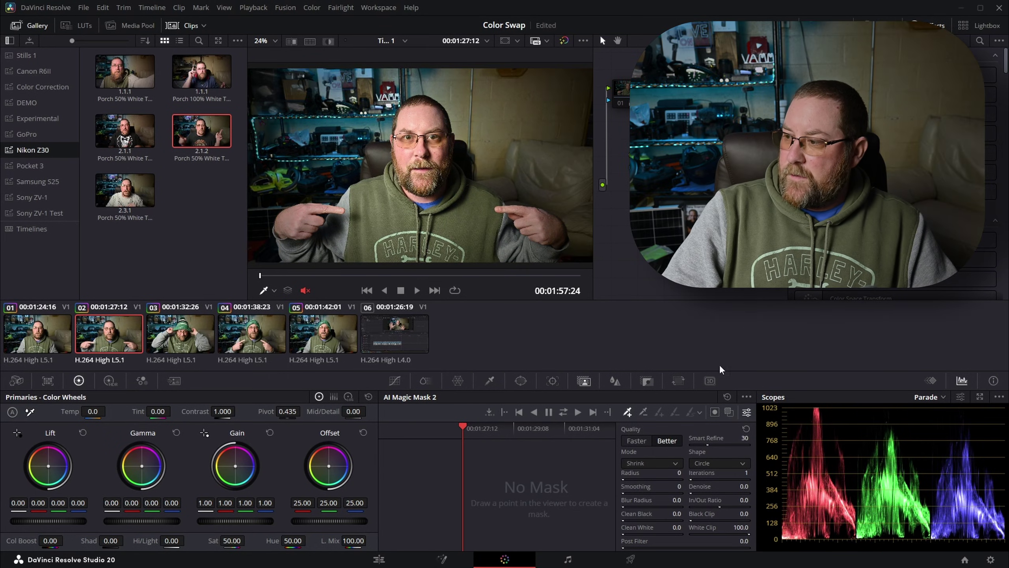
click(729, 413)
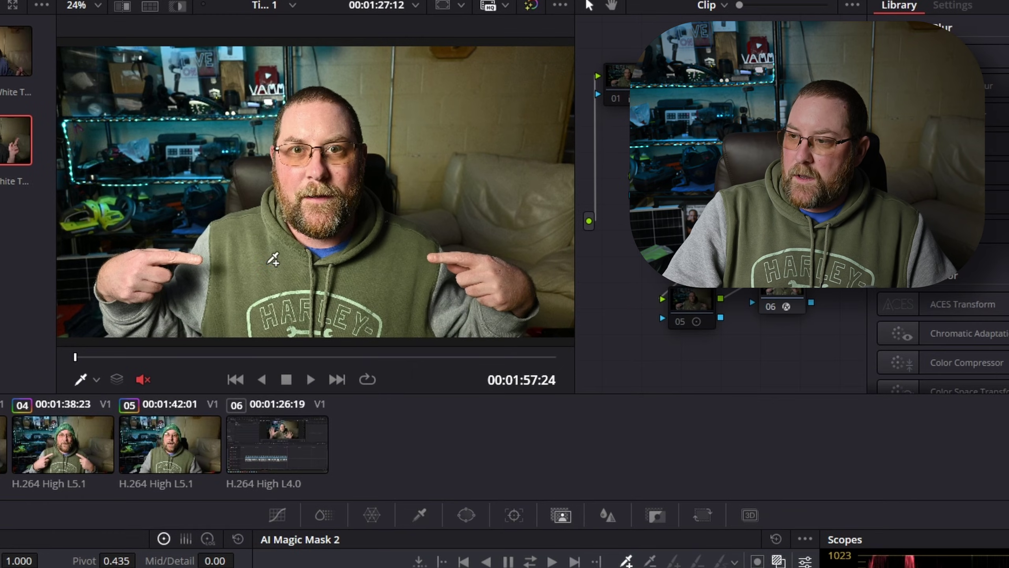
click(390, 213)
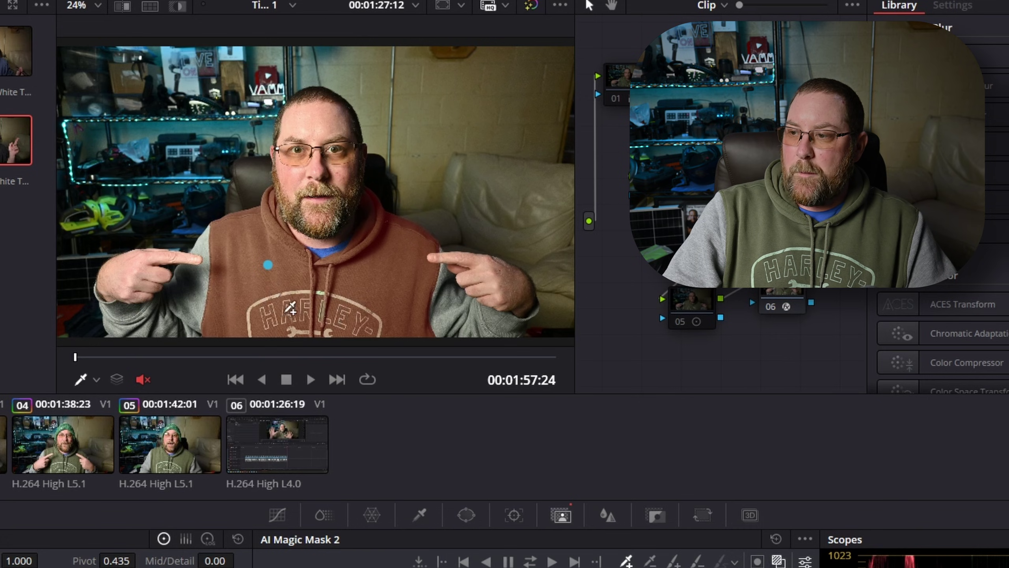
Zoom onto the hoodie, add a mask point on the HARLEY logo arc, then fit the frame.
scroll(291, 307, up, 10)
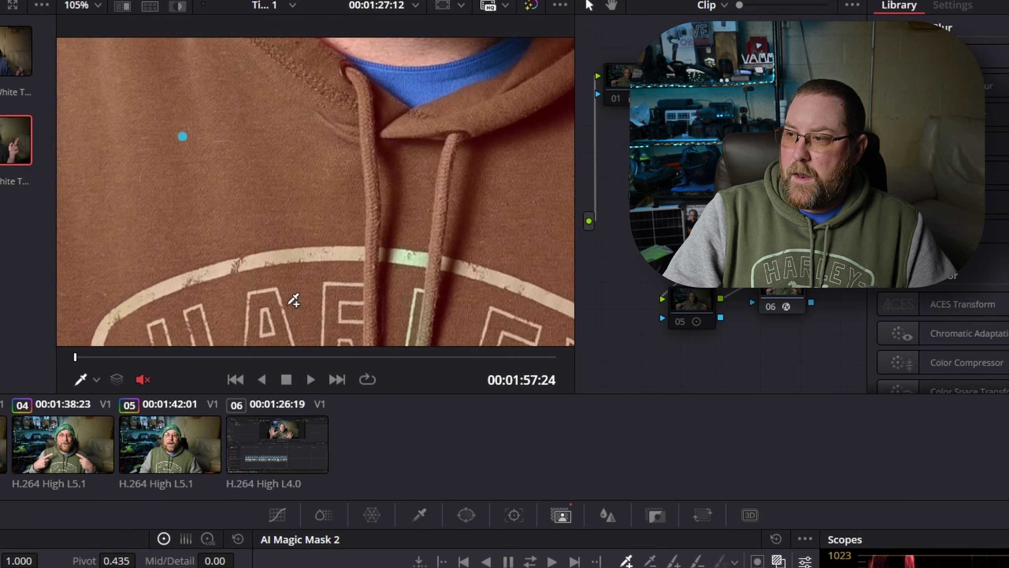
drag(294, 300, 233, 235)
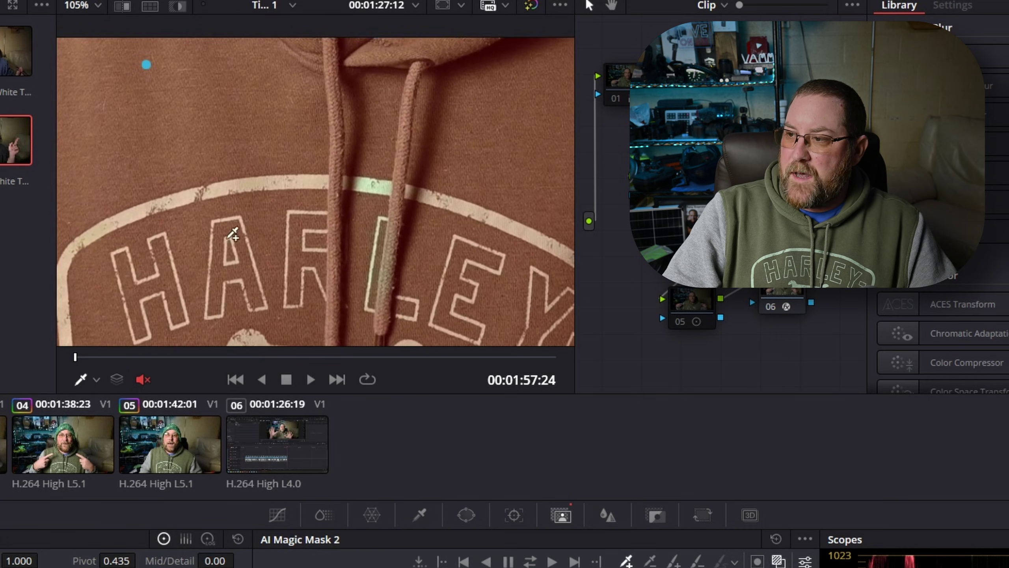
click(373, 188)
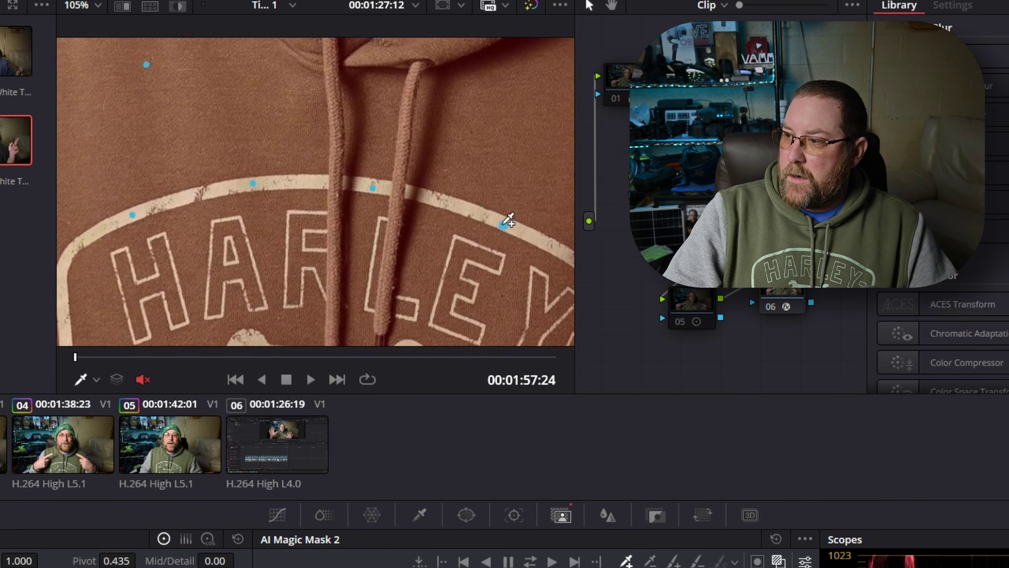
scroll(480, 242, down, 5)
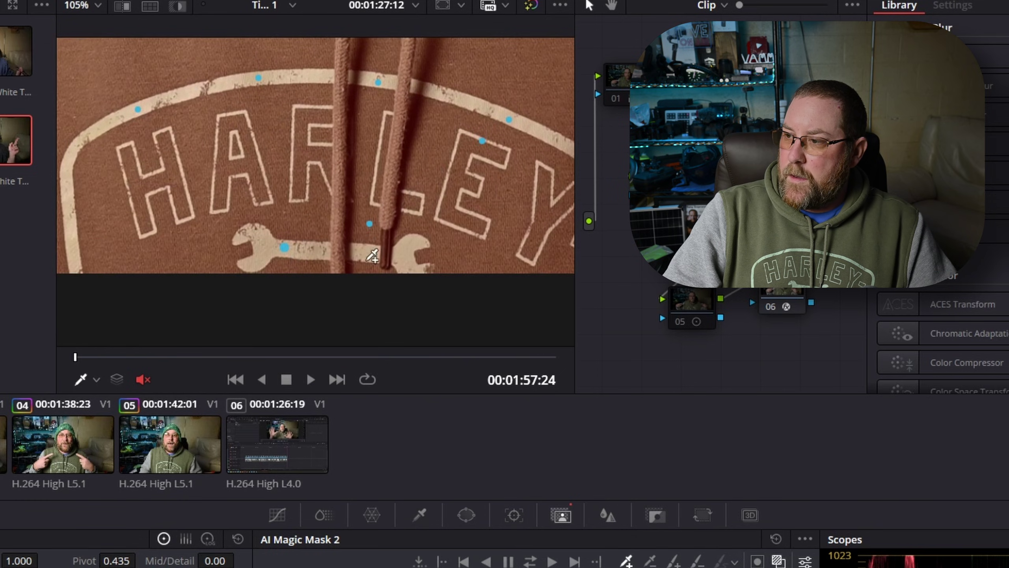
key(shift+z)
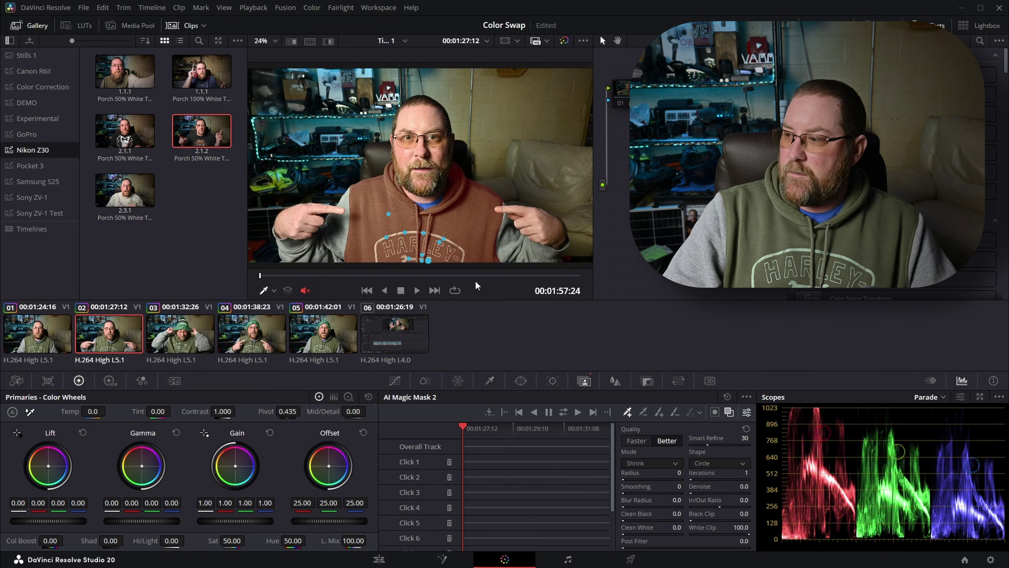
Track the hoodie mask forward through the clip and return the playhead to the first frame.
click(728, 414)
click(728, 414)
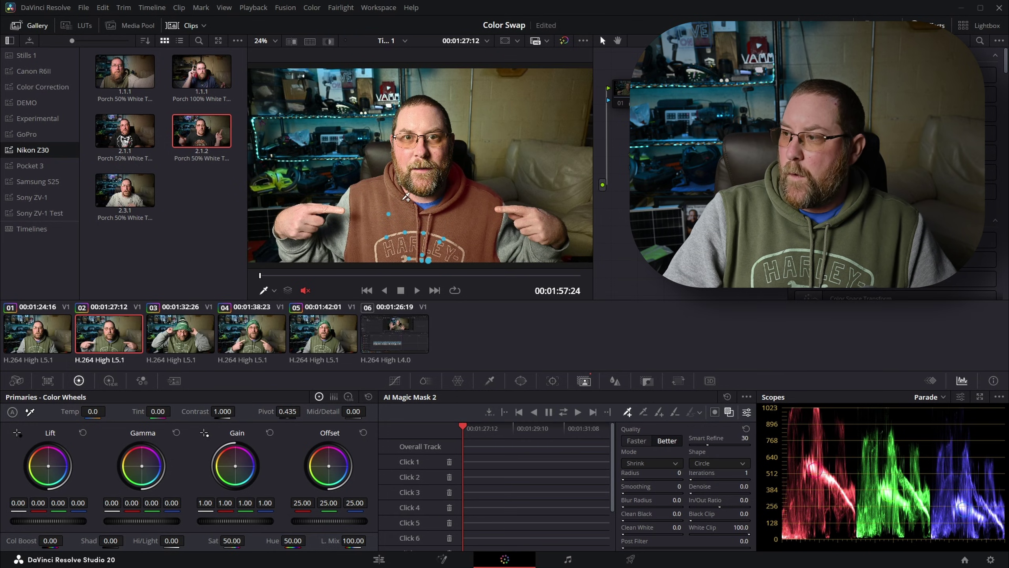
click(563, 412)
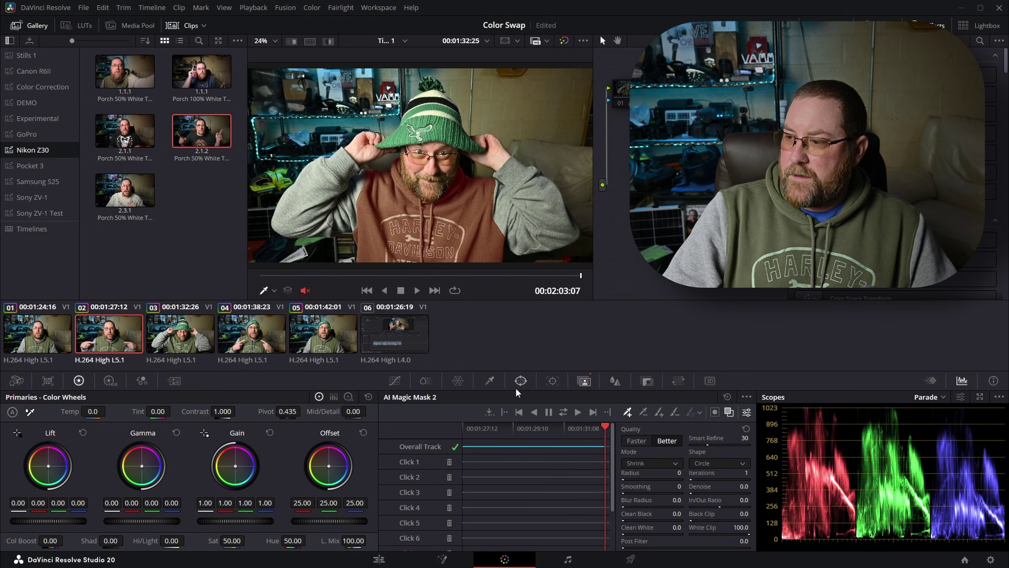
click(259, 276)
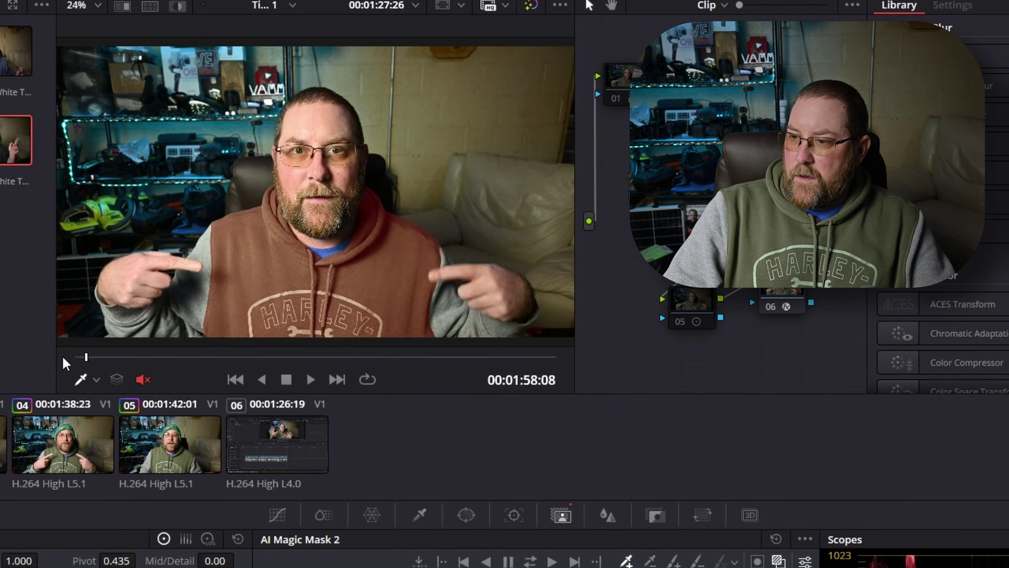
mouse_move(65, 364)
mouse_down()
mouse_move(338, 360)
mouse_move(47, 369)
mouse_up()
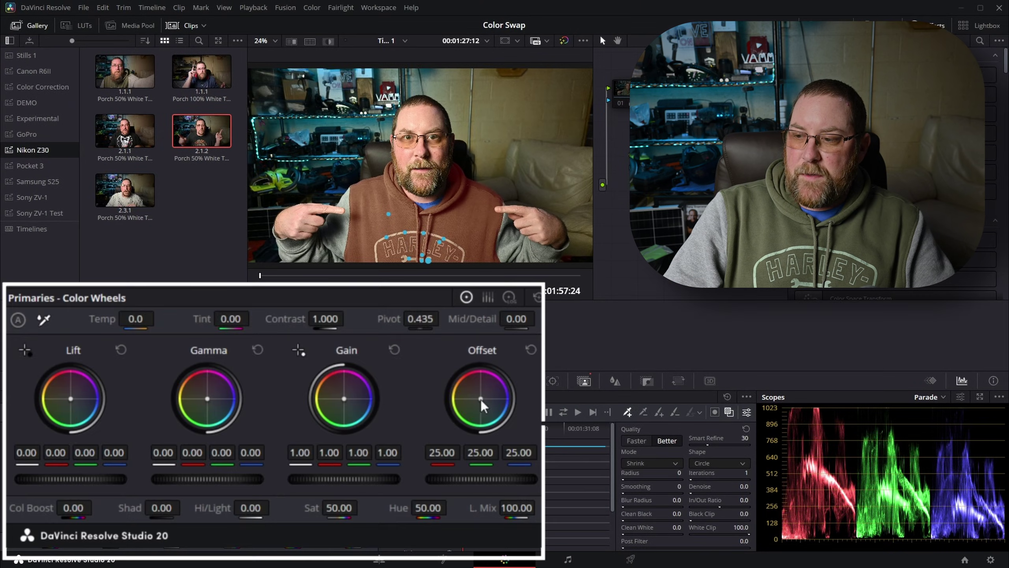
Tint the masked hoodie orange via Offset 59.10/16.97/-2.88 after trying warm and purple tints.
drag(328, 470, 317, 461)
click(532, 350)
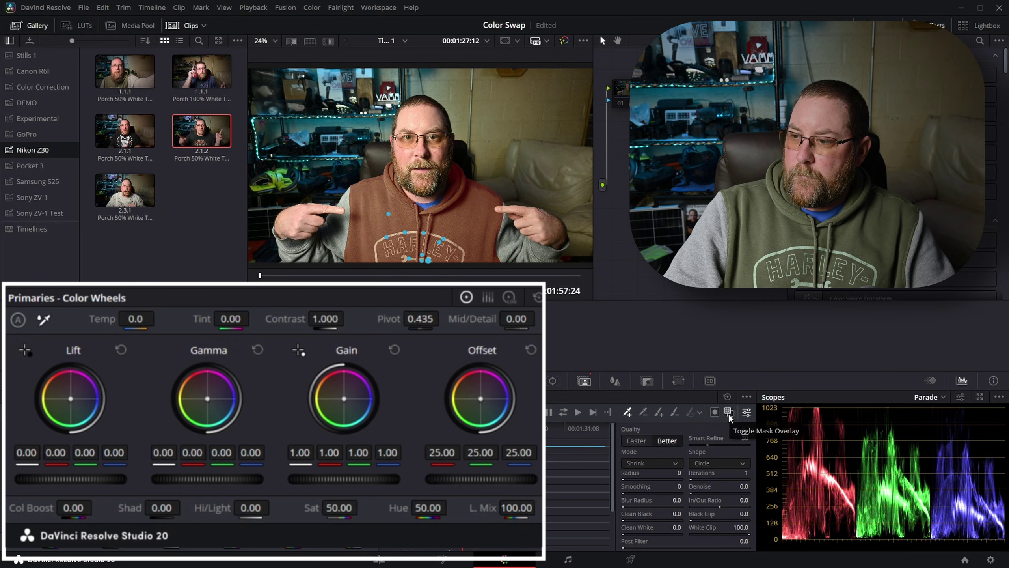
drag(481, 400, 494, 396)
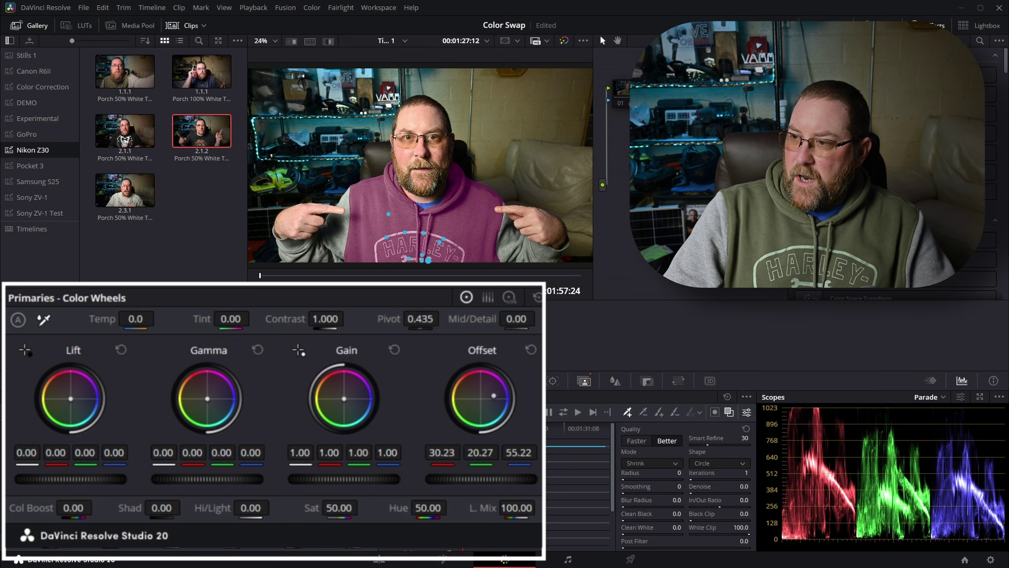
click(730, 412)
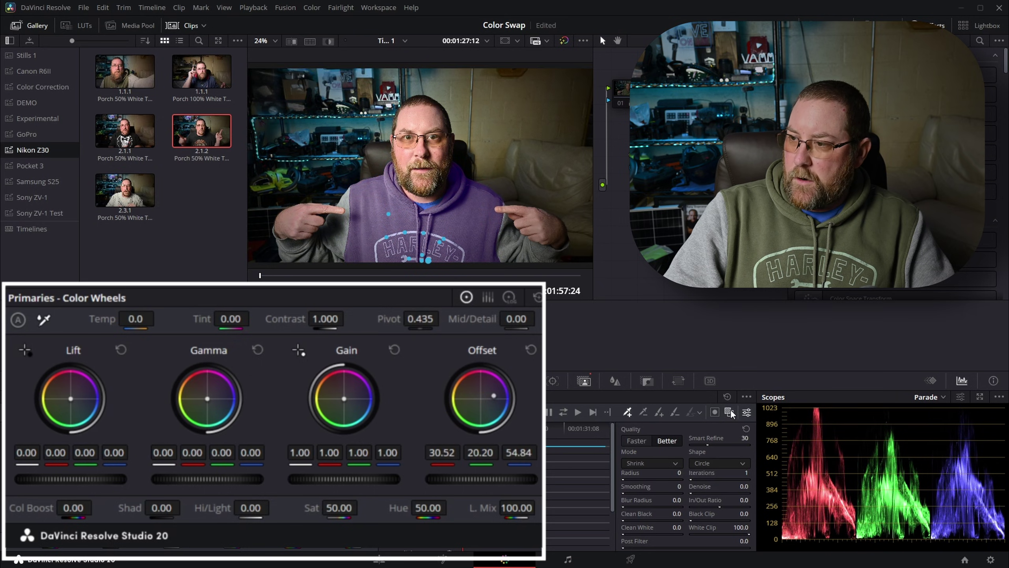
click(532, 349)
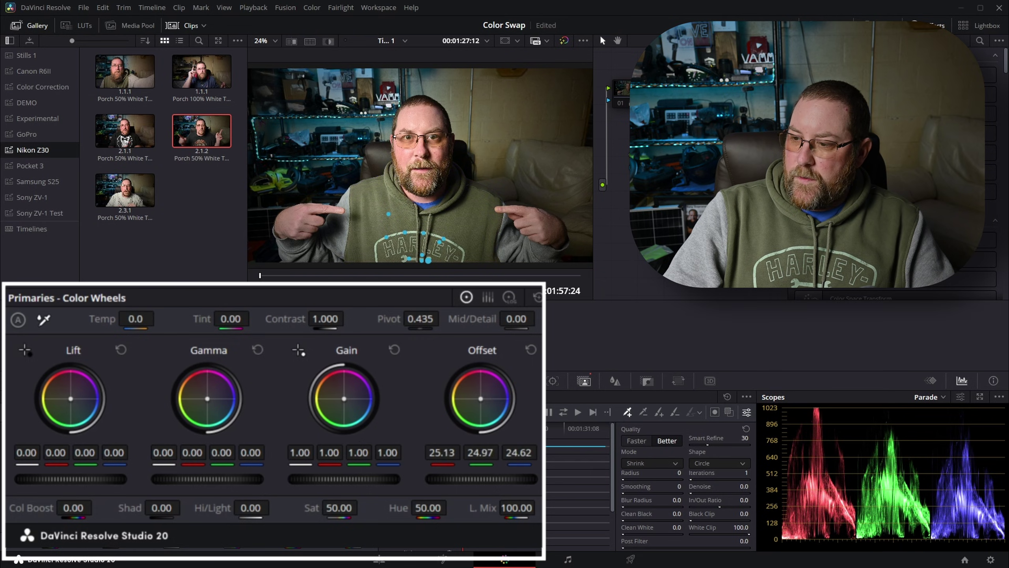
drag(480, 398, 469, 381)
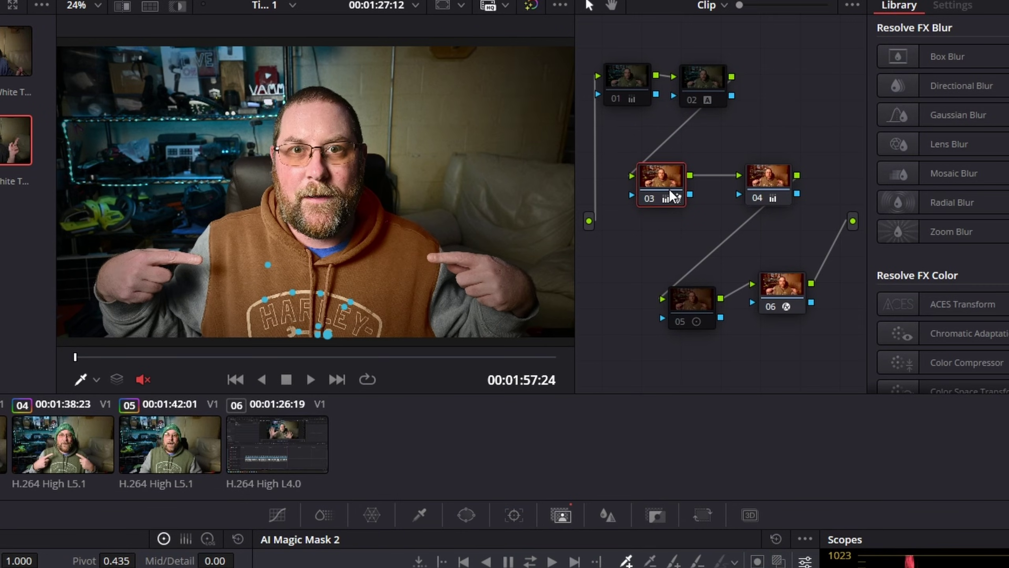
Add node 04 after the hoodie grade, move it into line, and set Magic Mask to Better.
key(alt+s)
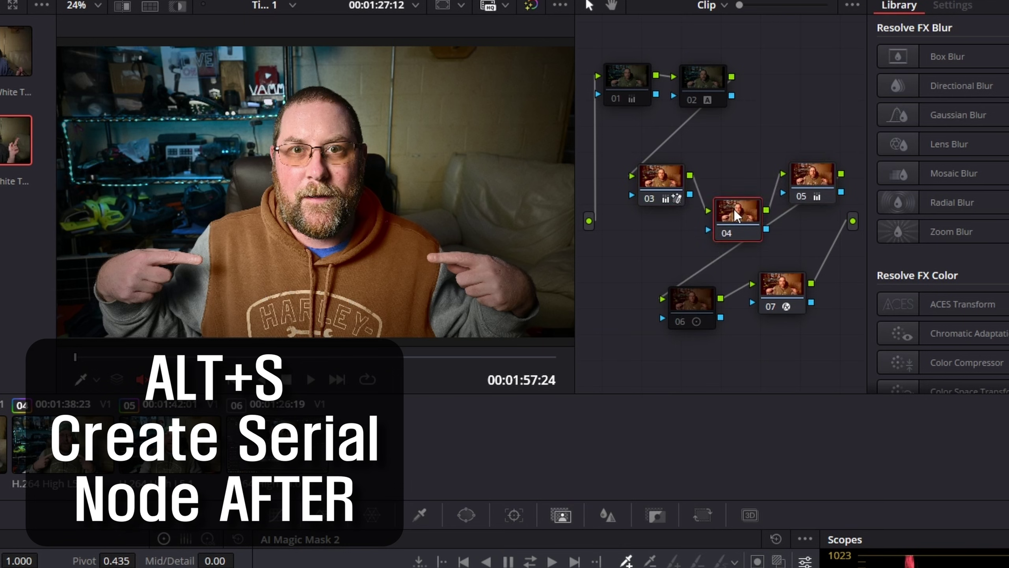
drag(734, 209, 732, 180)
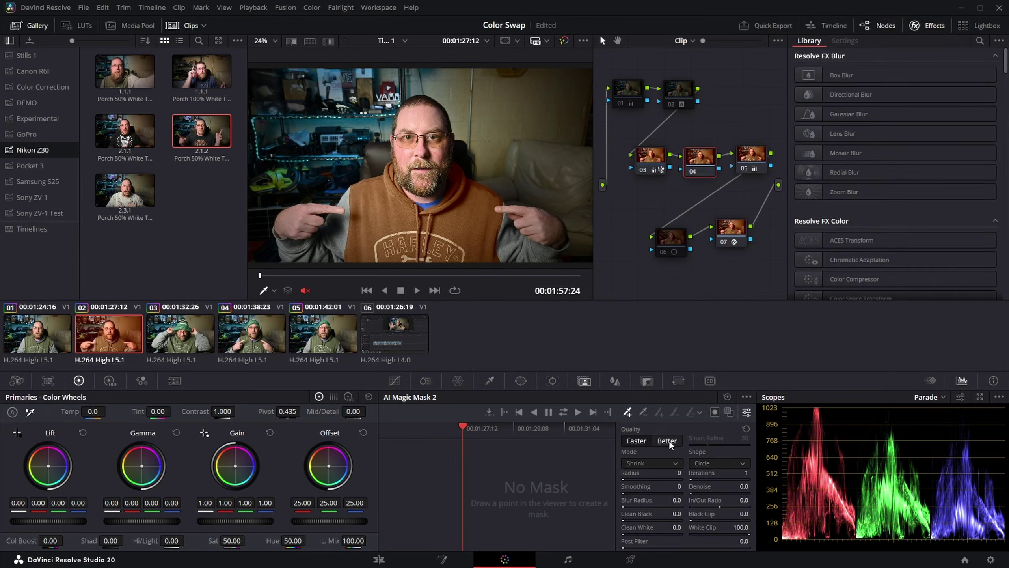
click(669, 441)
Mark both sleeves with four mask points and track the sleeve mask through the clip.
click(336, 240)
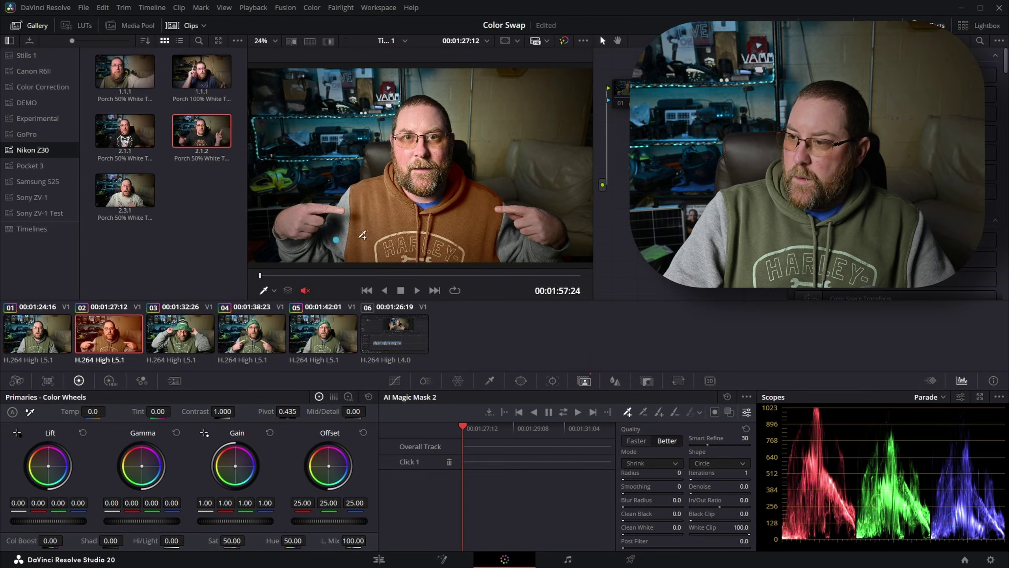
click(519, 254)
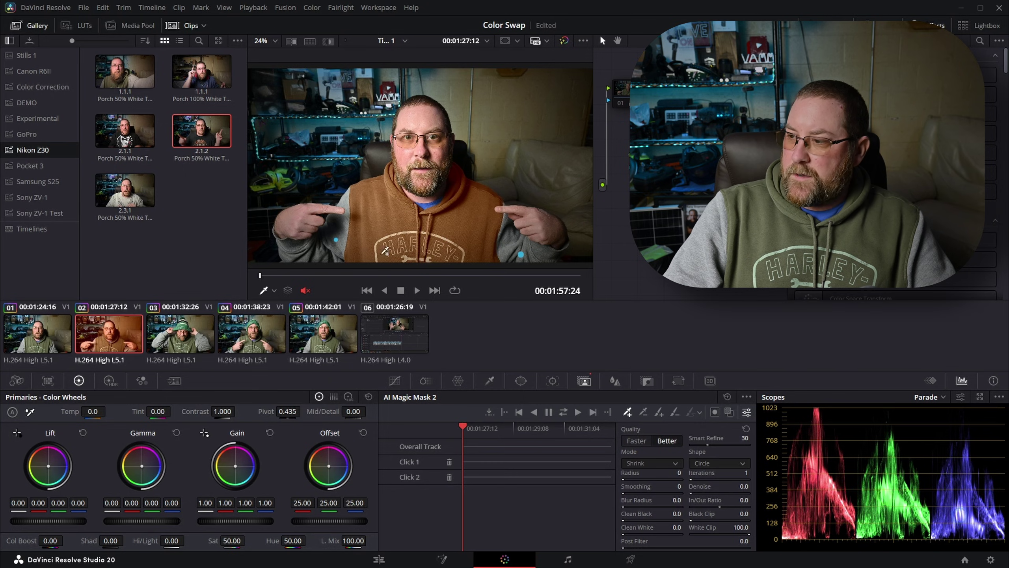
click(729, 412)
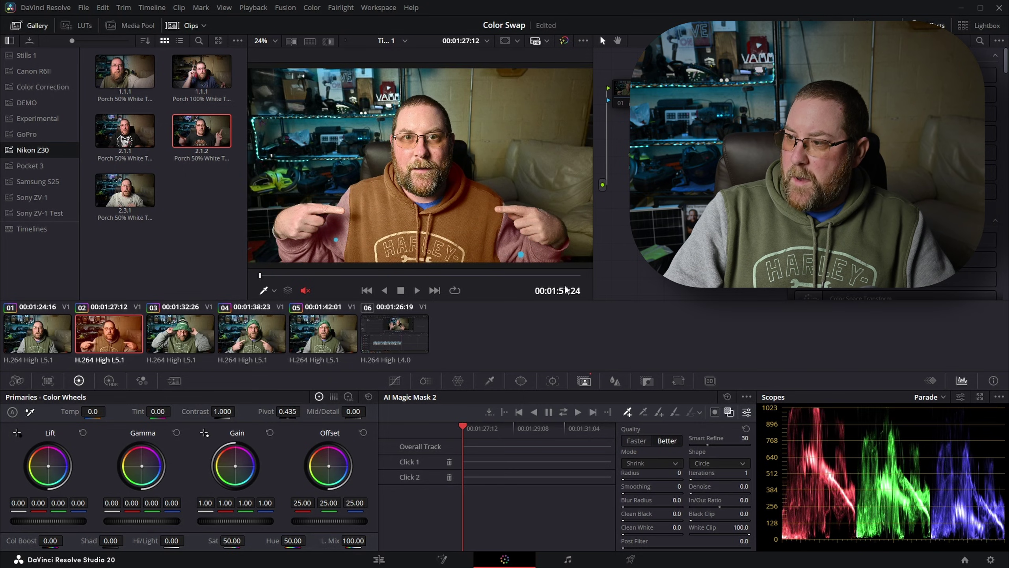
click(298, 254)
click(540, 258)
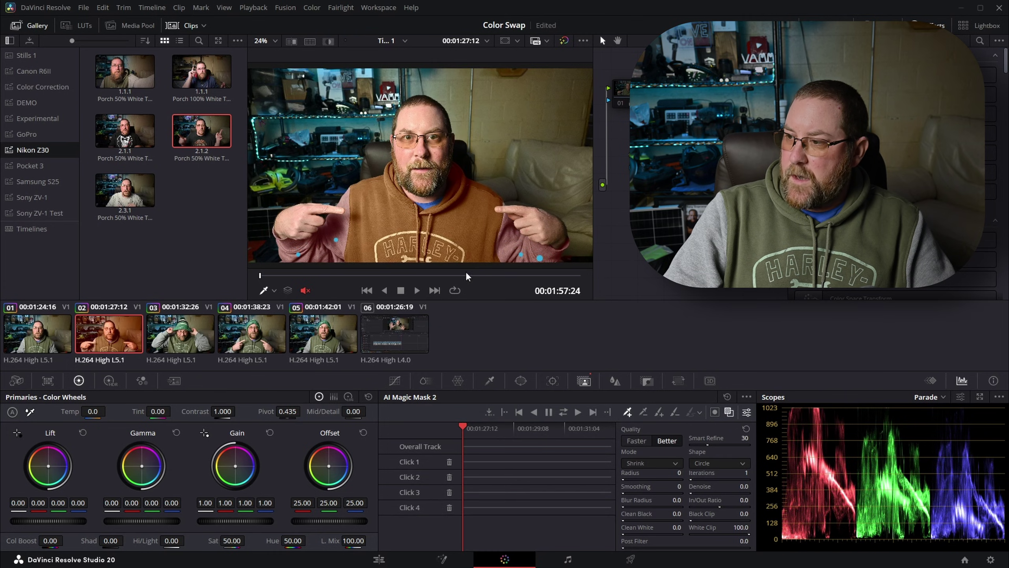
click(563, 412)
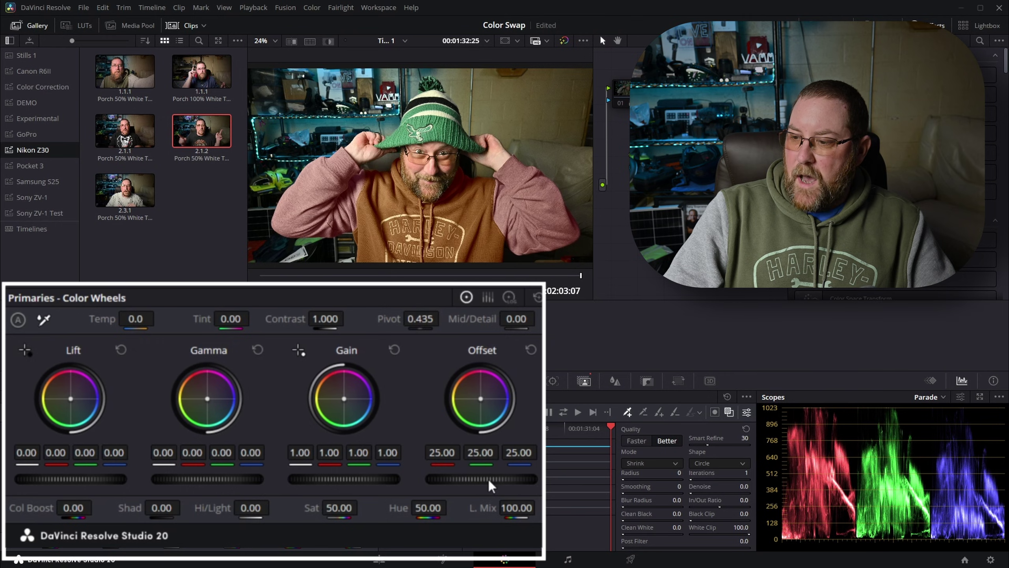
Darken the masked sleeves to Offset -23.70, compare with nodes disabled, then move to clip 03.
drag(489, 480, 276, 479)
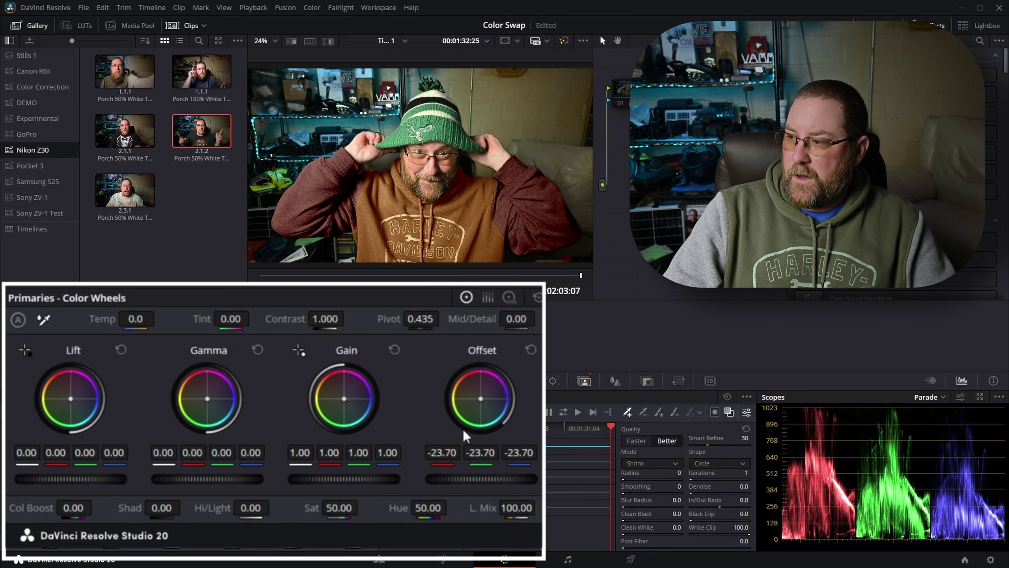
click(730, 413)
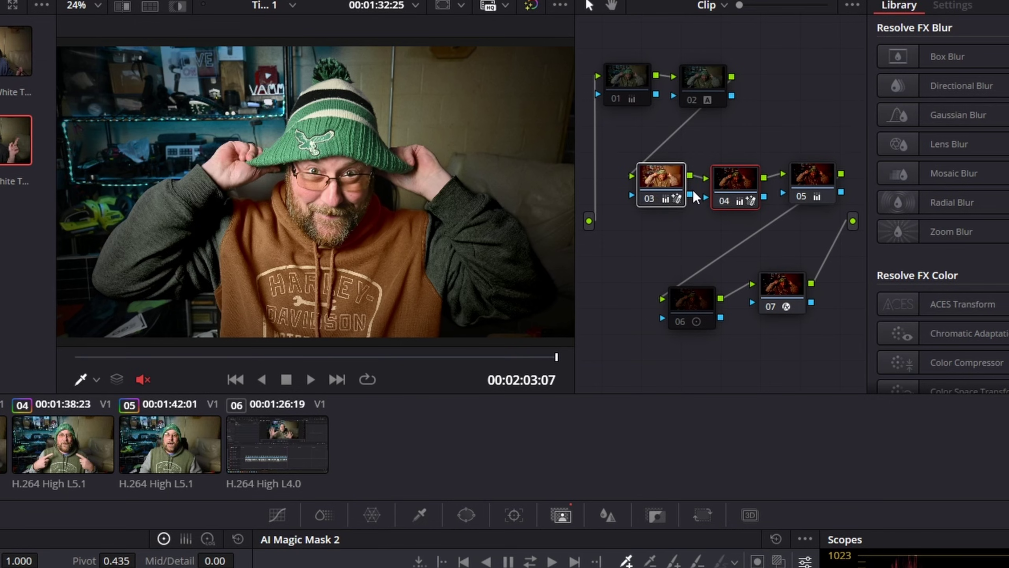
key(ctrl+d)
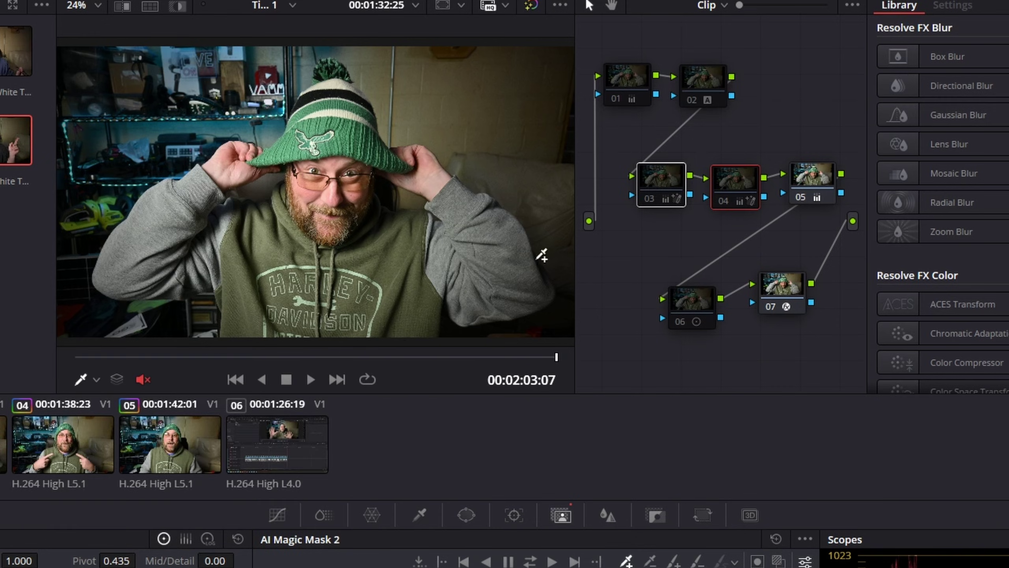
key(ctrl+d)
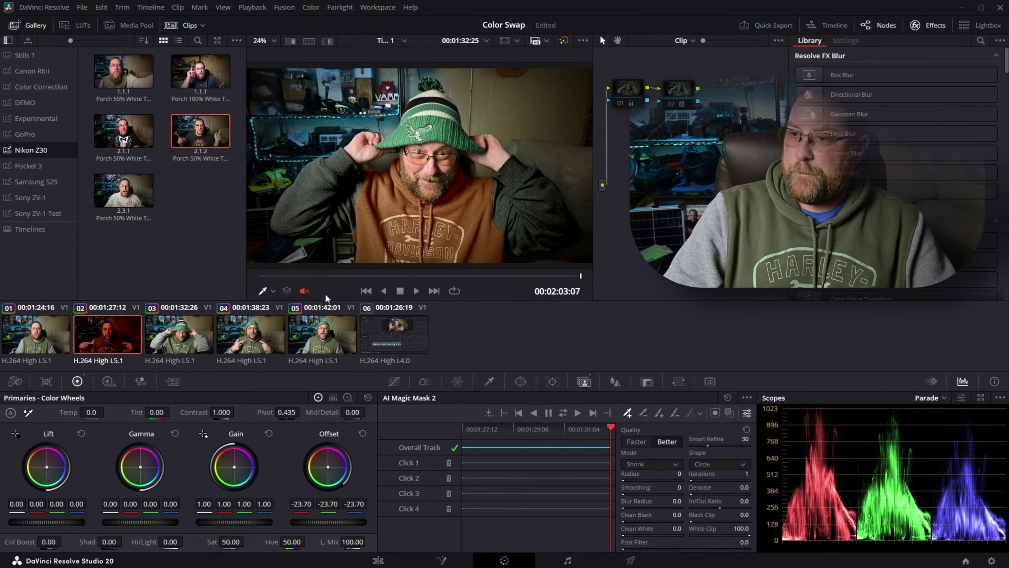
key(Right)
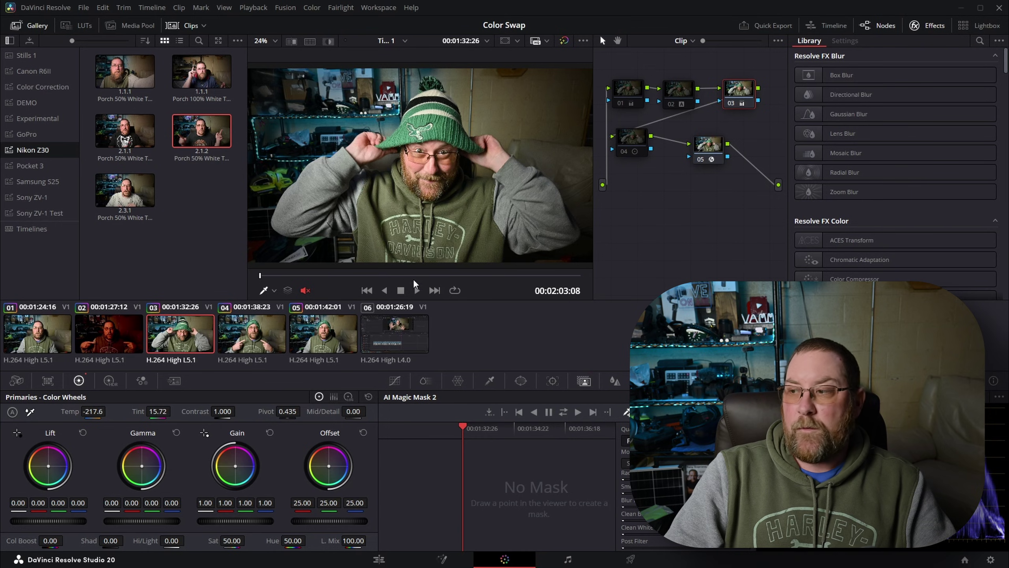
Rearrange clip 03's nodes and add a new empty serial node.
drag(697, 155, 717, 239)
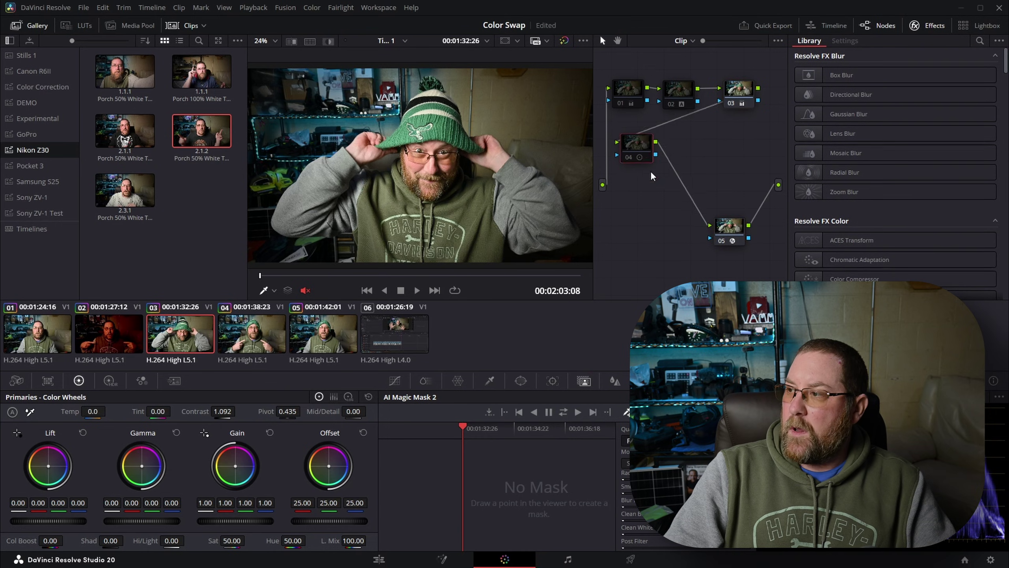
drag(632, 137, 661, 206)
drag(725, 96, 639, 165)
key(shift+s)
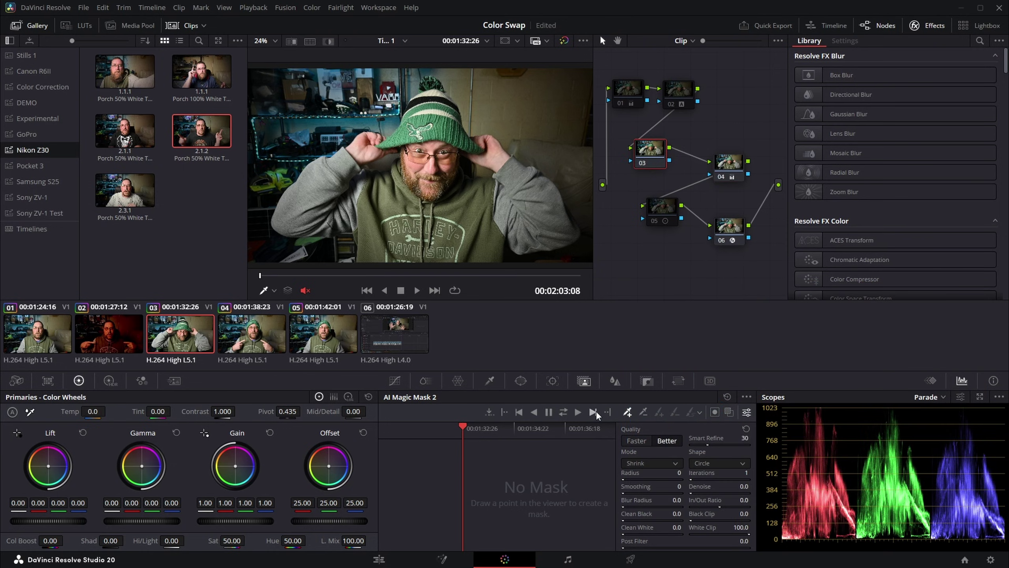
Mark the beanie with four Magic Mask points, track it forward, and open the Color Warper.
click(434, 86)
click(433, 105)
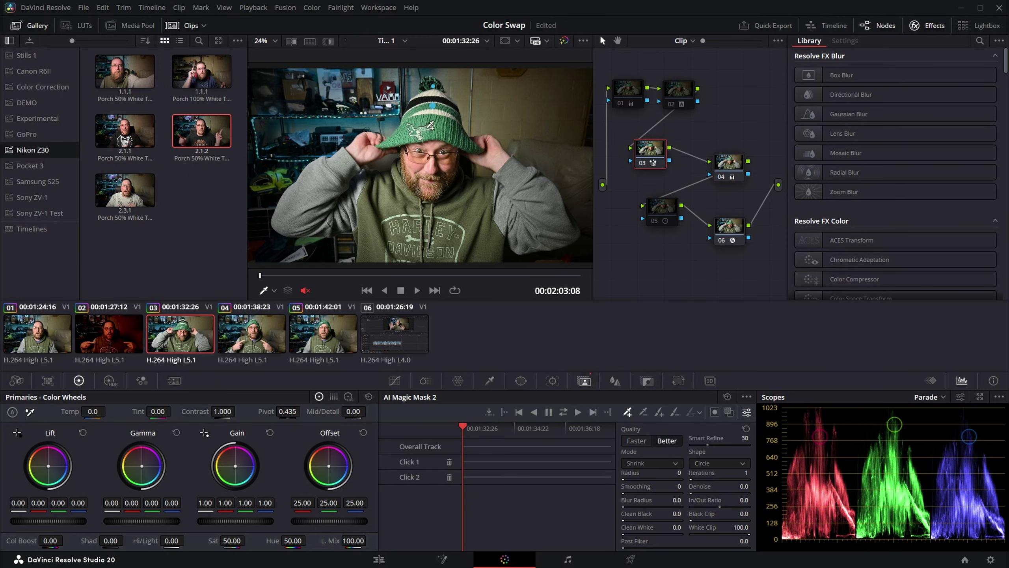
click(427, 129)
click(447, 133)
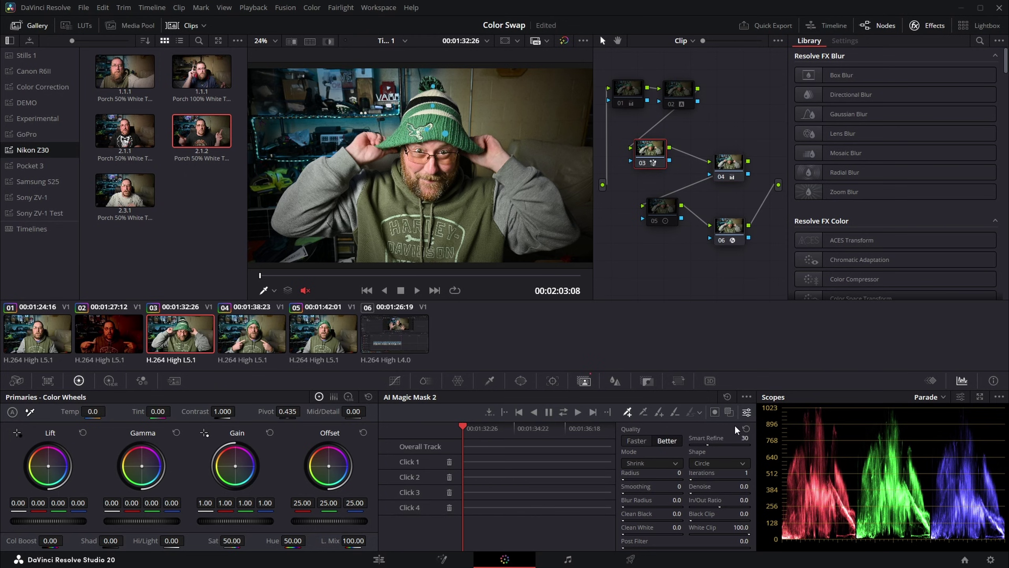
click(730, 412)
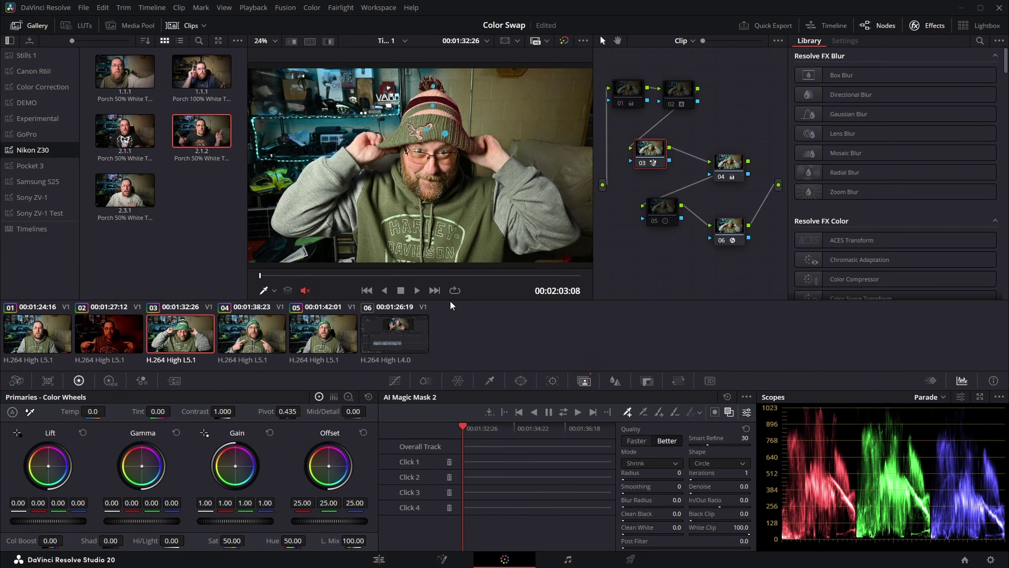
click(578, 412)
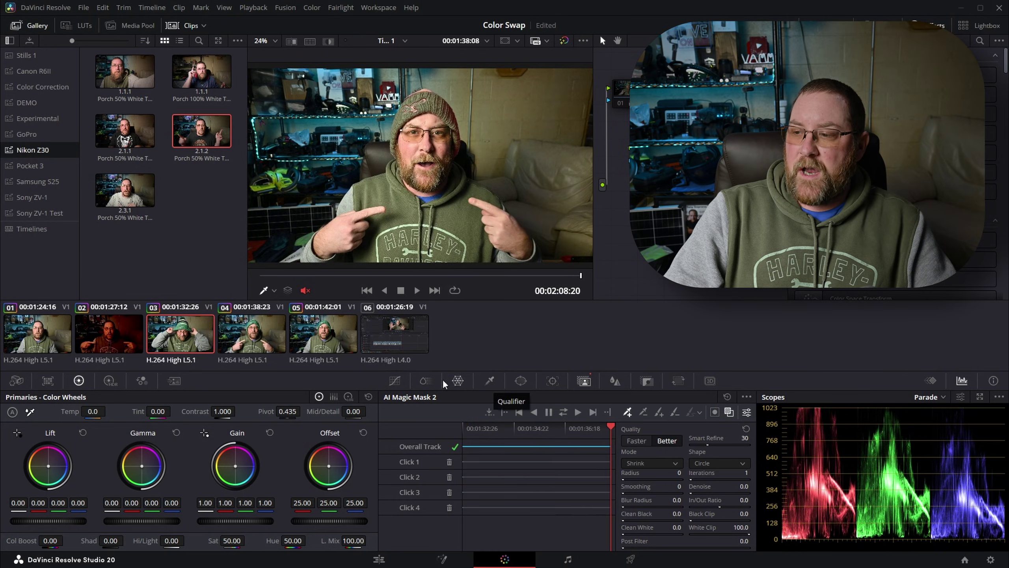
click(458, 381)
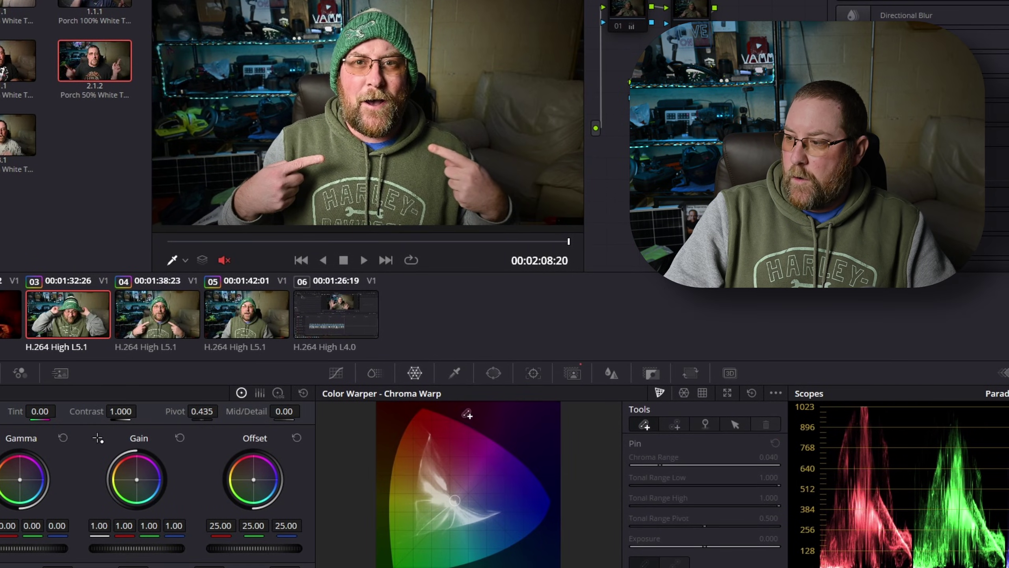
Switch the Color Warper to hue-saturation, hide the mask overlay, and shift the beanie toward magenta.
click(684, 393)
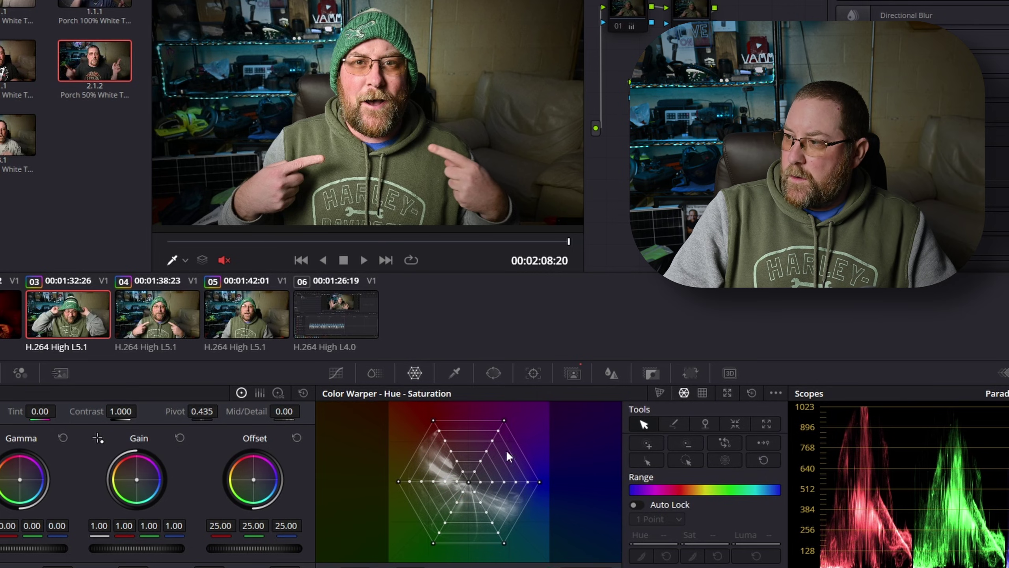
click(568, 376)
click(756, 412)
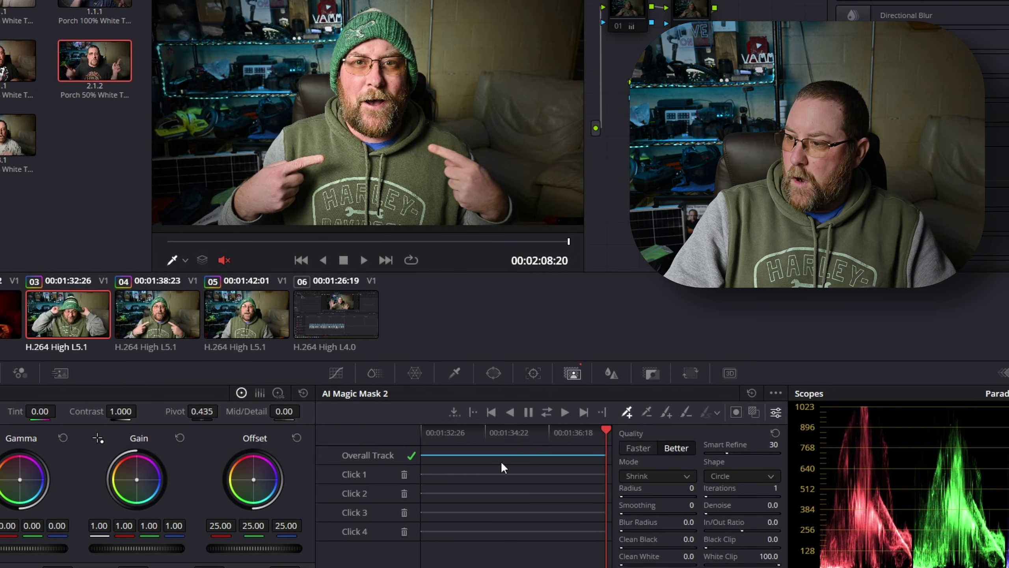
click(415, 373)
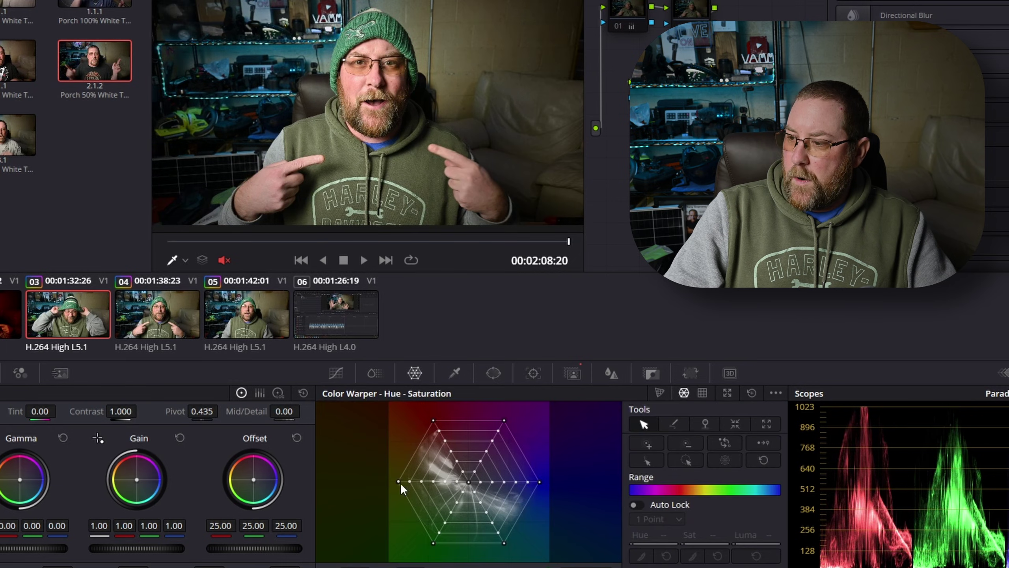
drag(470, 482, 492, 463)
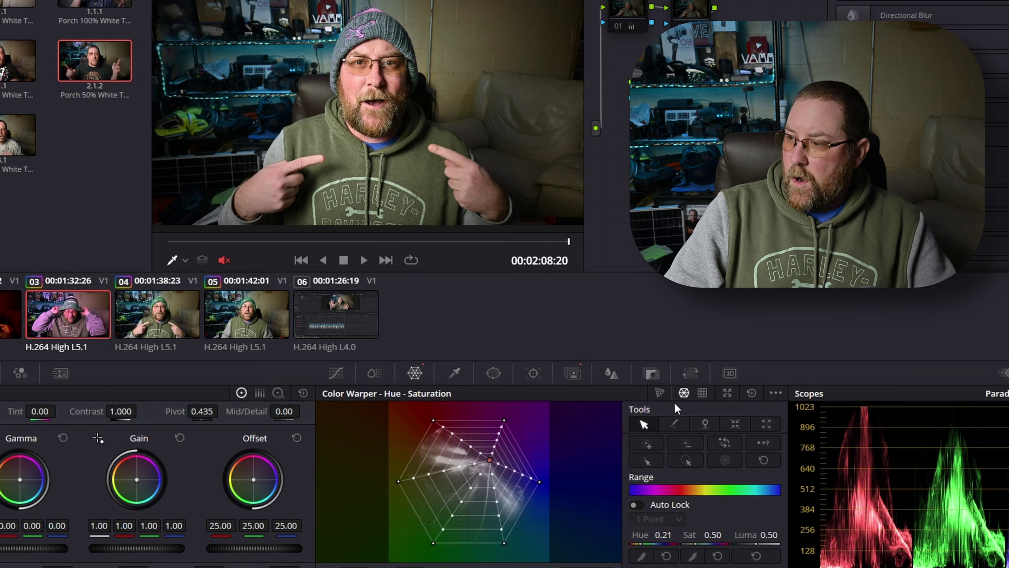
Reset the warper grid, recolor the beanie purple-blue, then spread nodes 03–05 apart.
click(752, 394)
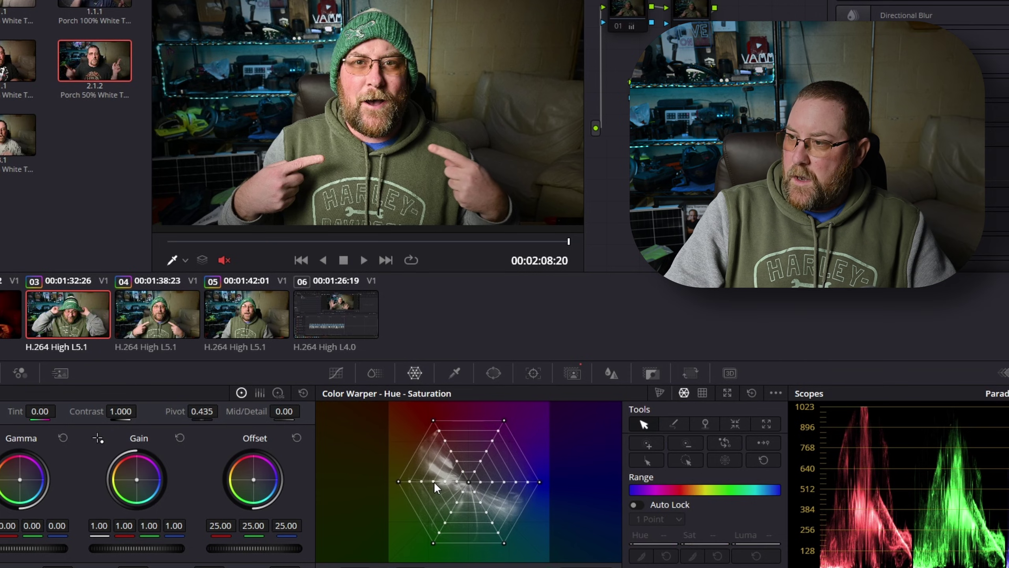
drag(434, 482, 489, 477)
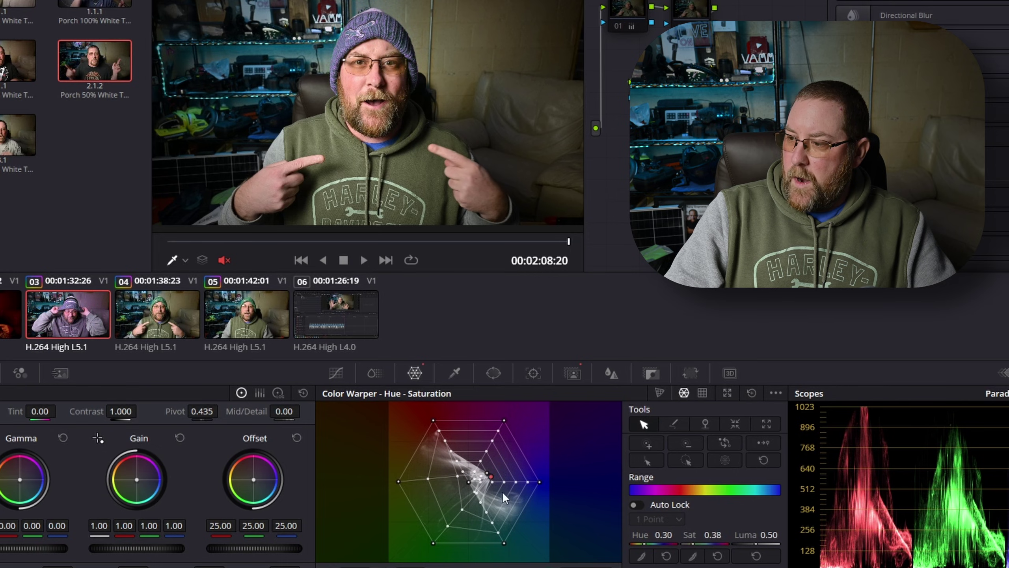
drag(488, 495, 485, 484)
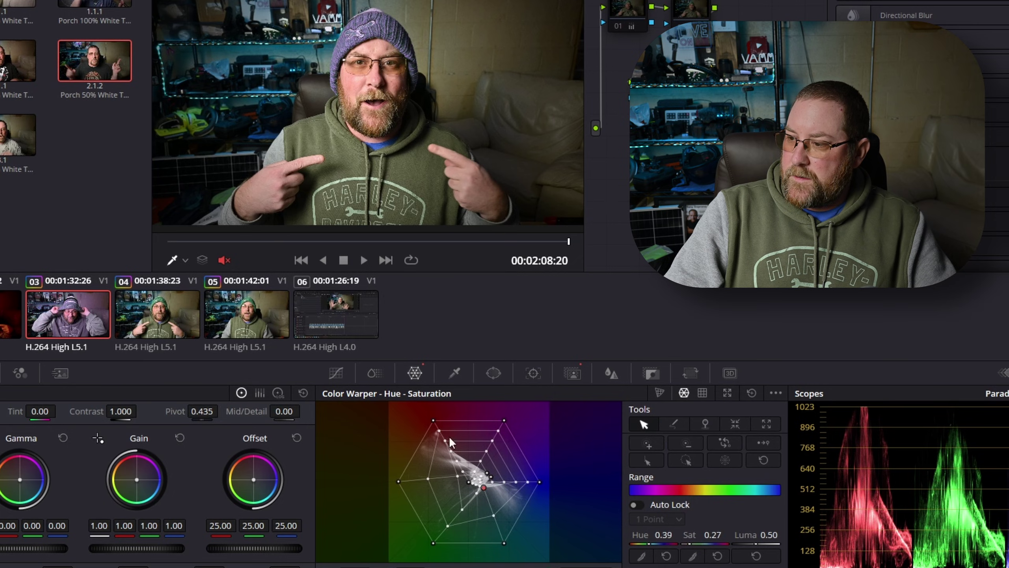
drag(439, 430, 514, 465)
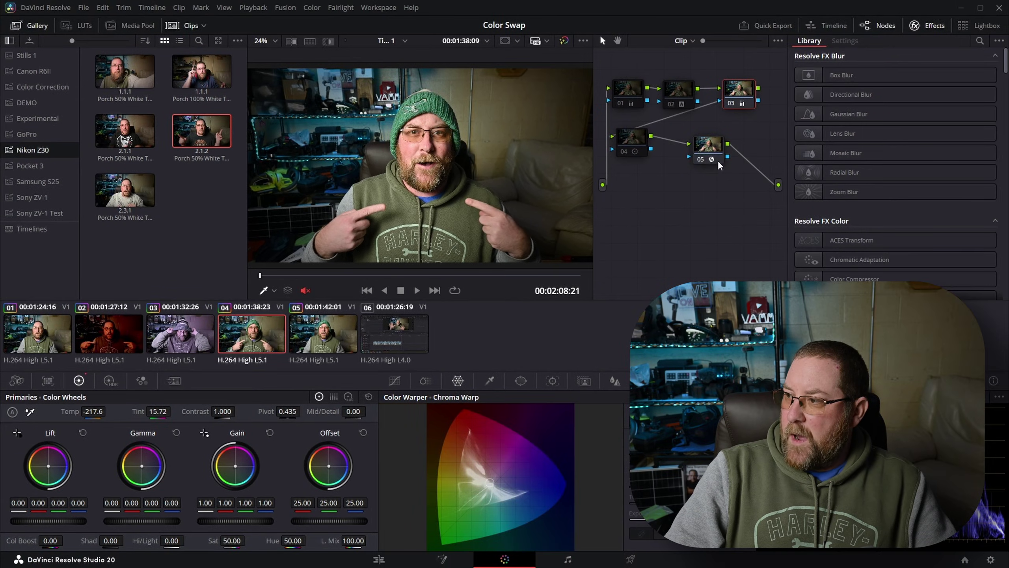
drag(717, 161, 714, 225)
Spread nodes 03–05 apart and insert a new serial node between nodes 02 and 04.
drag(632, 151, 664, 241)
drag(745, 104, 715, 170)
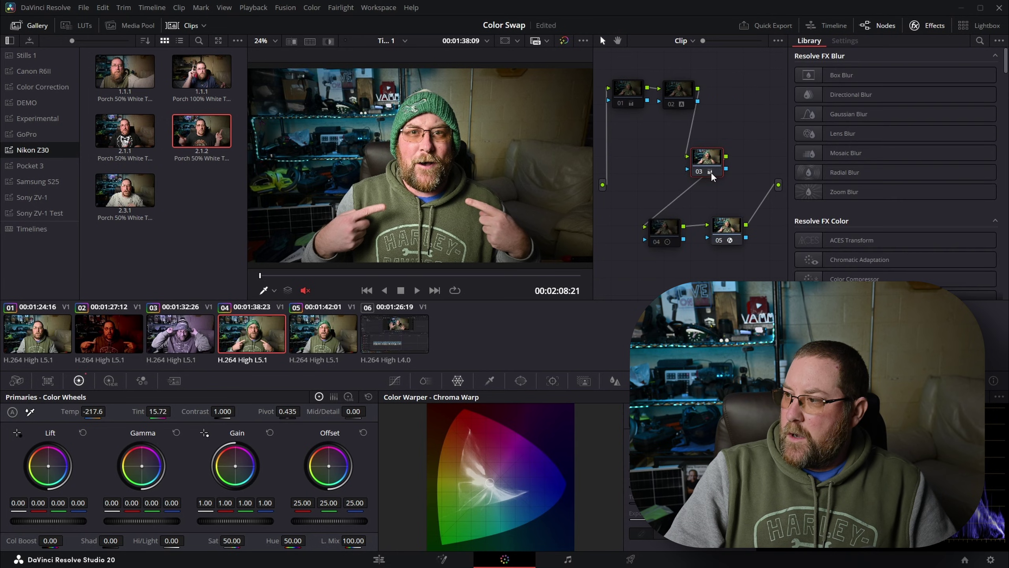
key(alt+s)
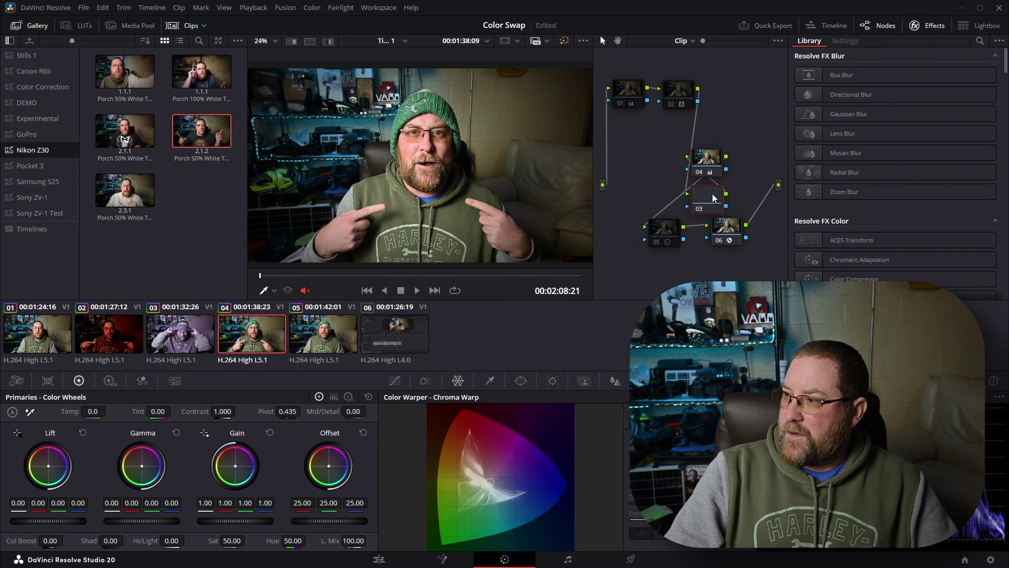
drag(712, 197, 645, 162)
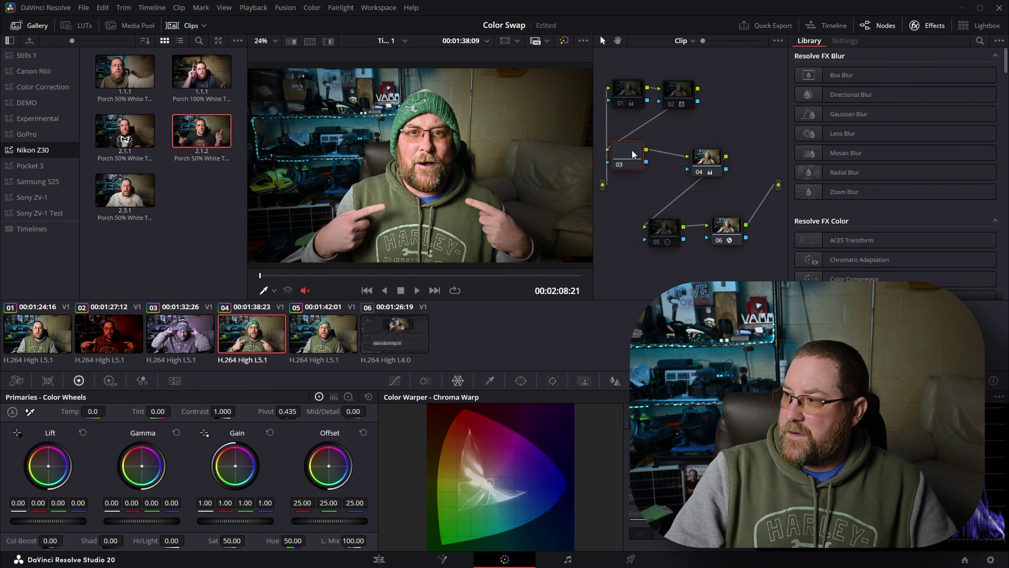
Place six AI Magic Mask points on the beard, mustache and cheeks, then track forward.
click(577, 382)
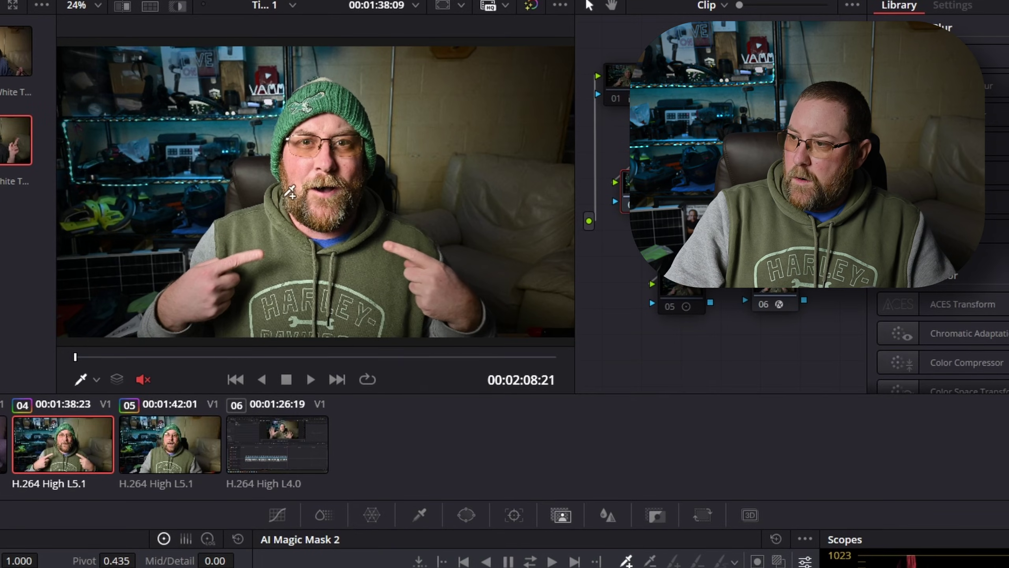
click(290, 200)
click(325, 217)
click(346, 207)
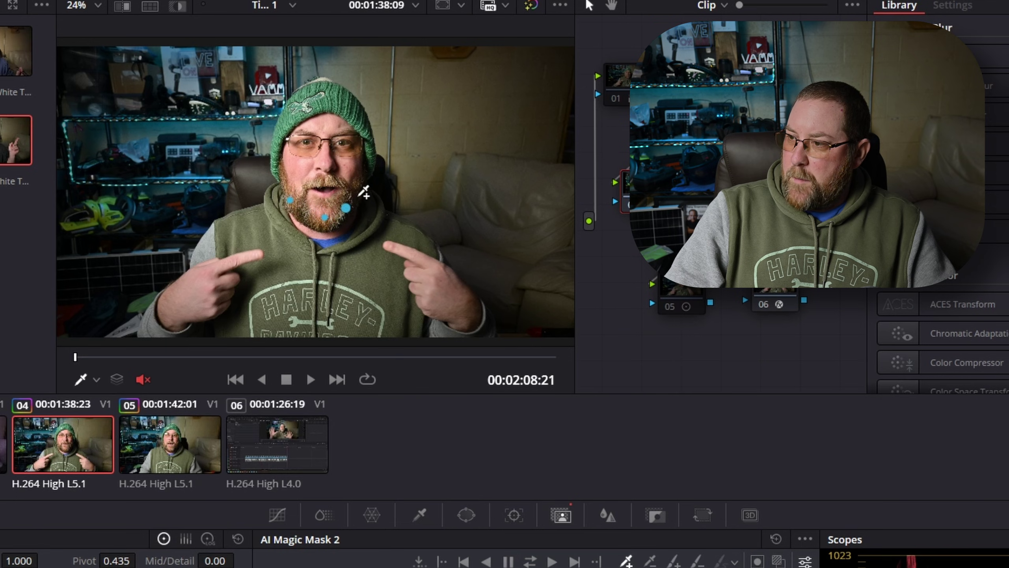
click(360, 185)
click(321, 182)
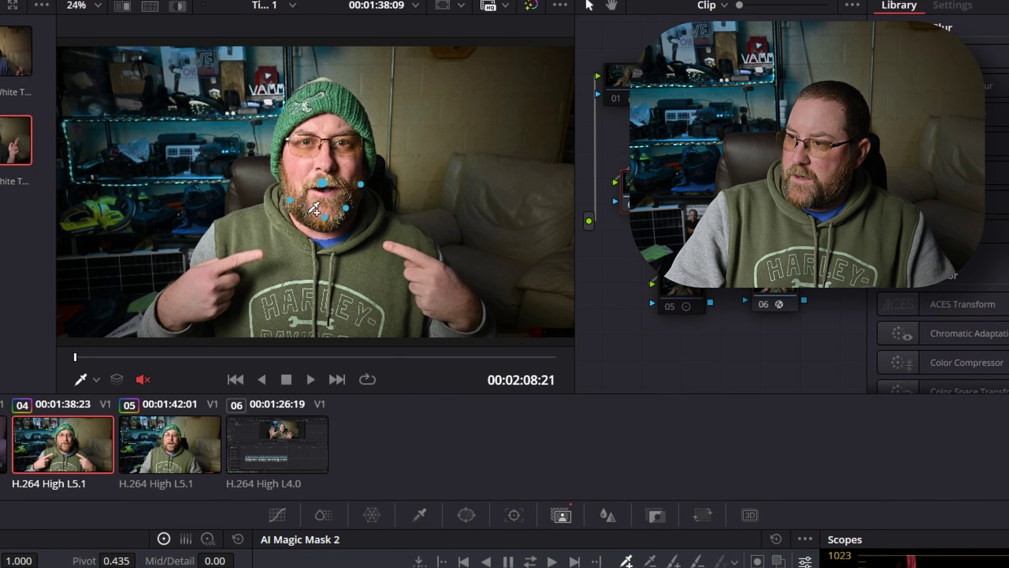
click(310, 214)
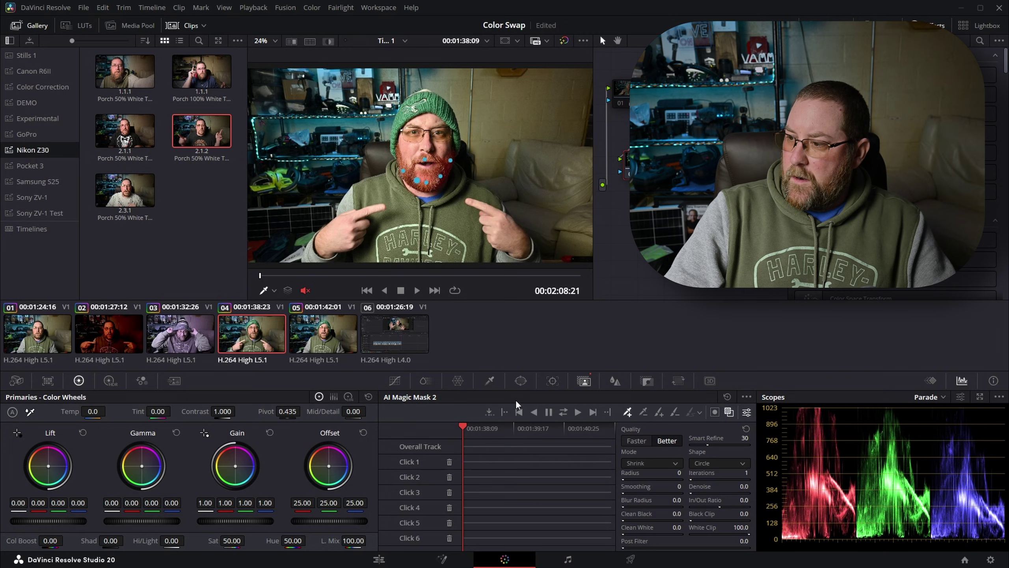
click(562, 412)
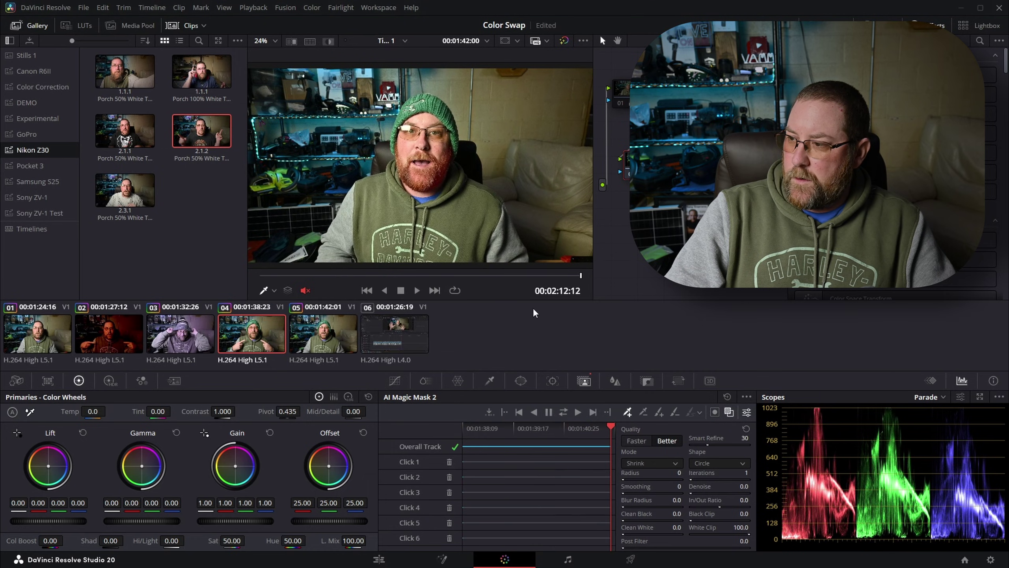
From the clip start, add two more beard mask points and re-track the mask.
click(519, 412)
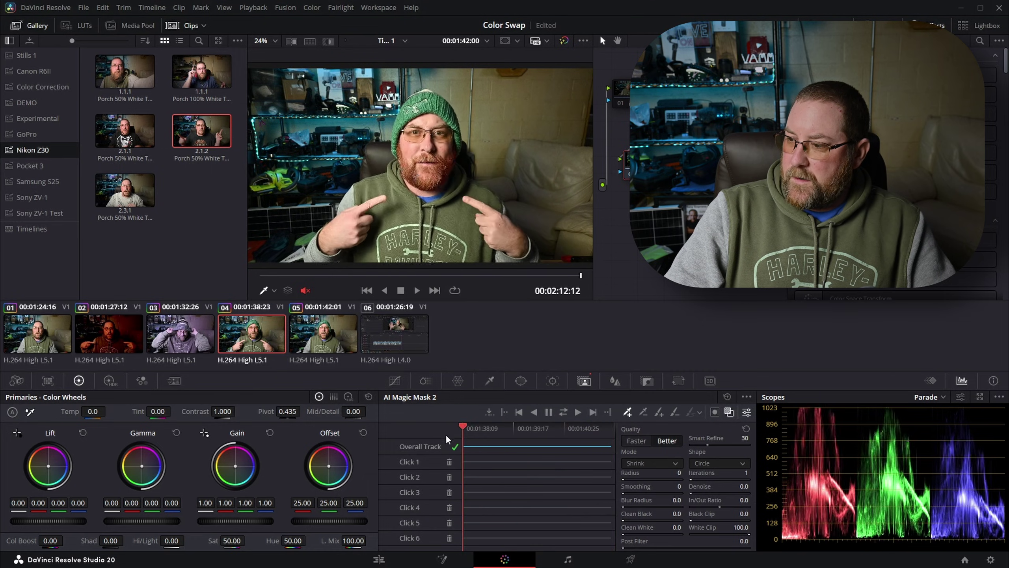
click(434, 174)
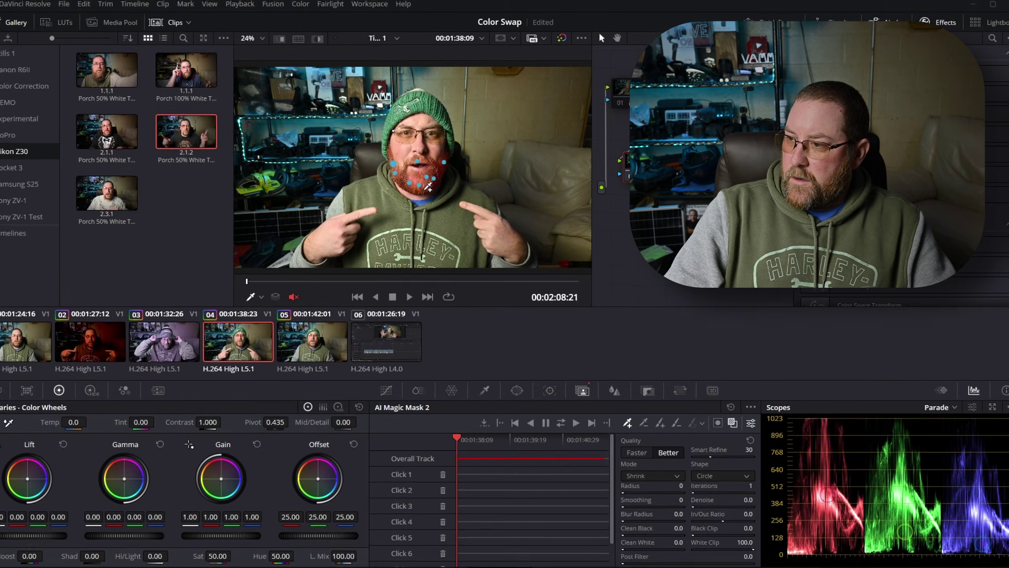
click(339, 223)
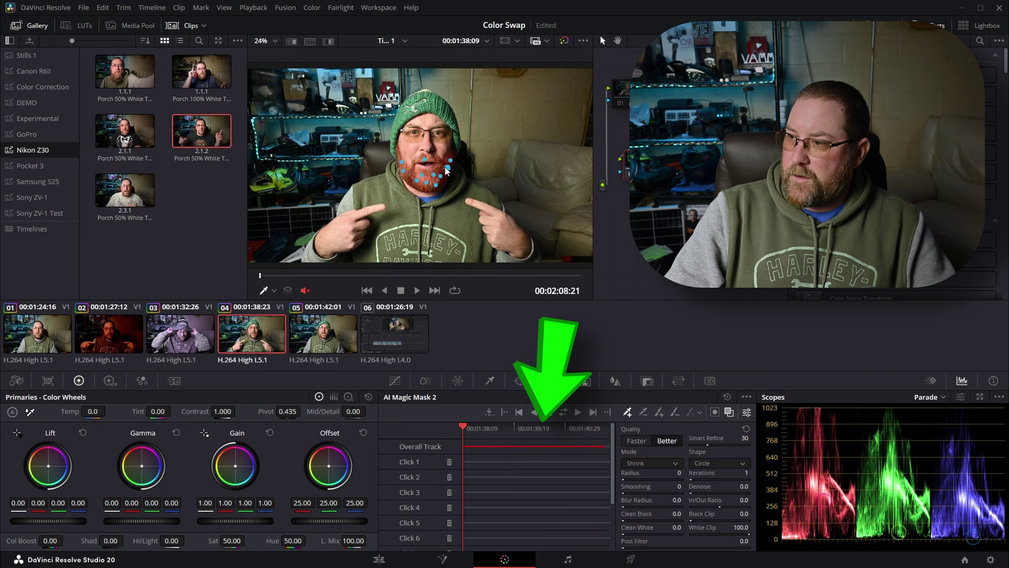
click(564, 412)
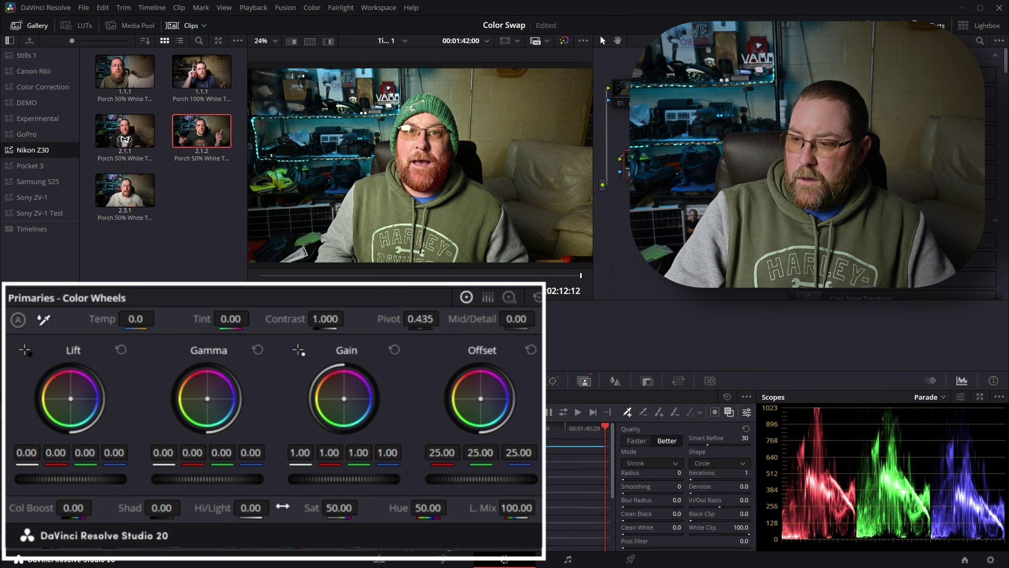
Hide the red mask overlay, zoom the viewer to 58% on the face, and scrub back to the start.
click(729, 413)
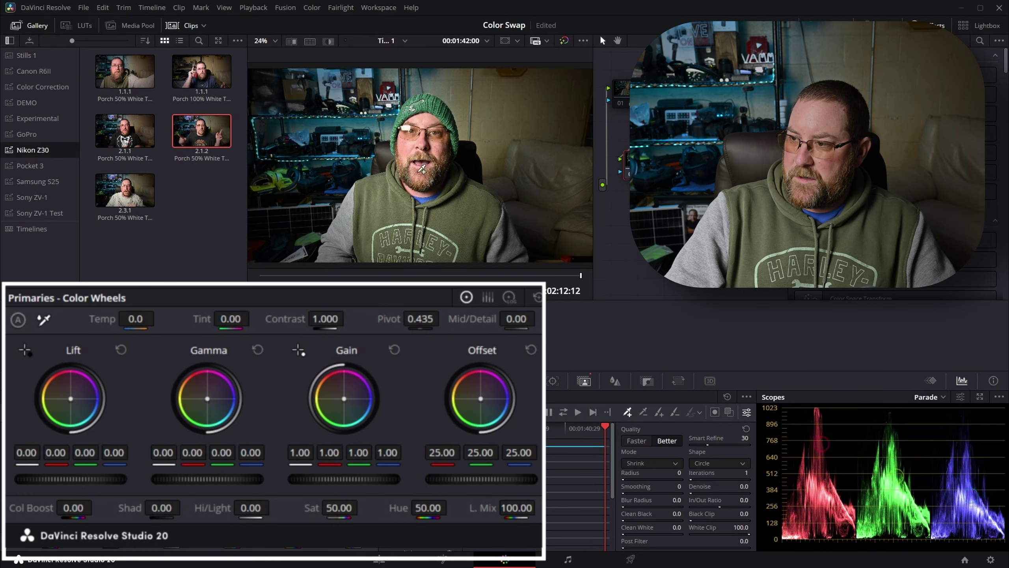
scroll(455, 186, up, 6)
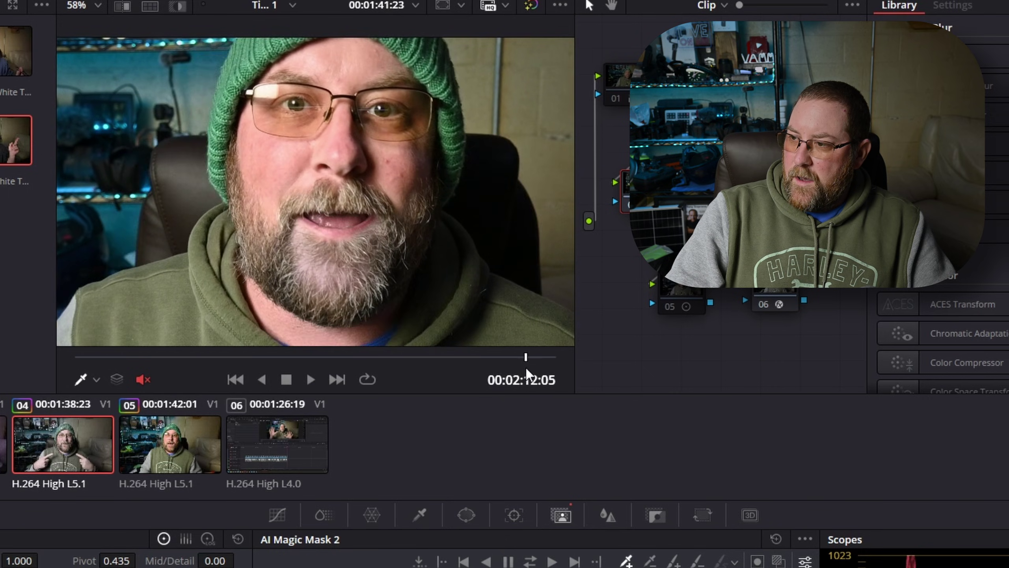
drag(574, 361, 61, 355)
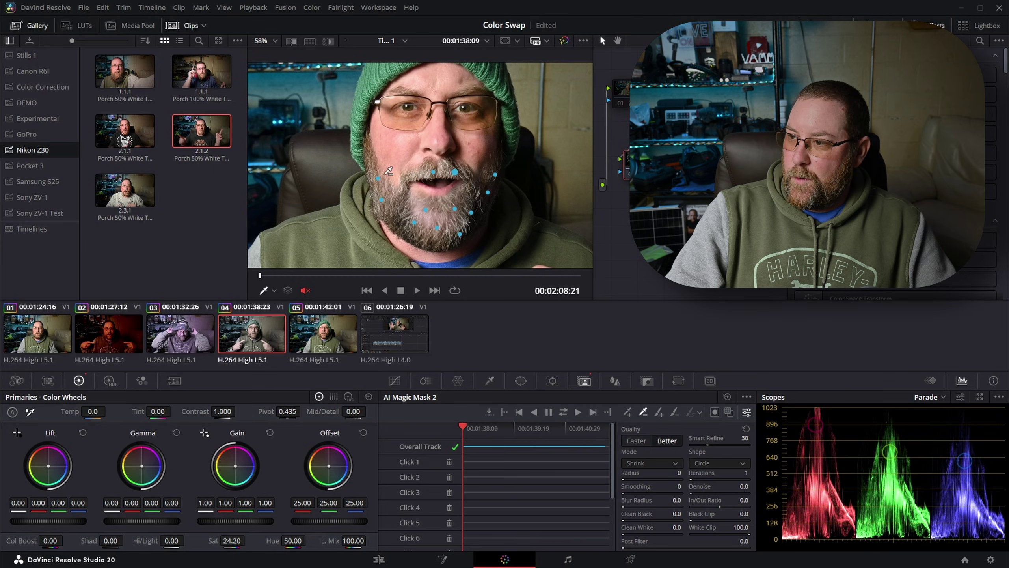
Add subtract points on the eyes, forehead, cheek and nose, then re-track the beard mask.
click(406, 116)
click(440, 84)
click(473, 117)
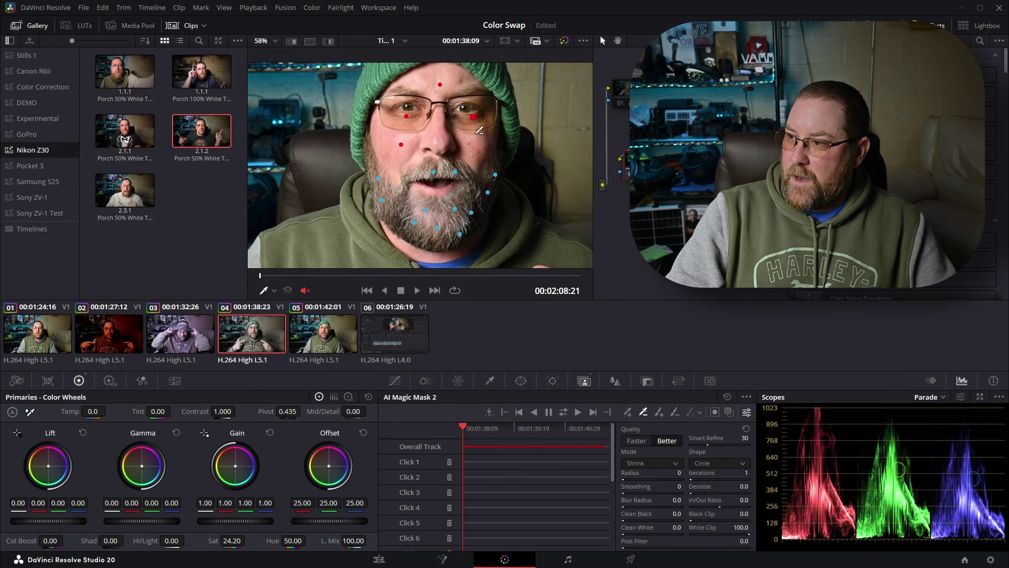
click(478, 143)
click(440, 138)
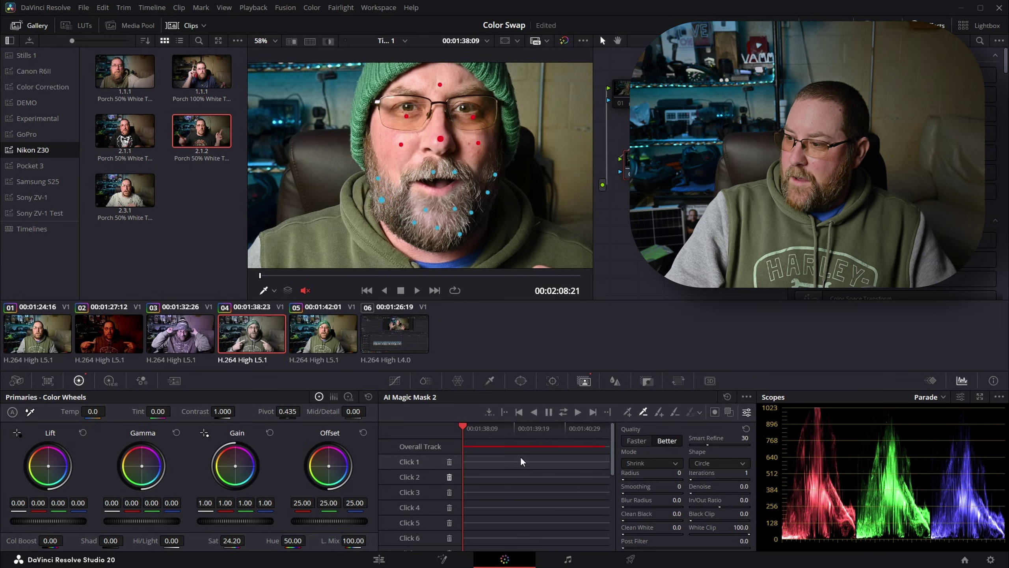
click(563, 413)
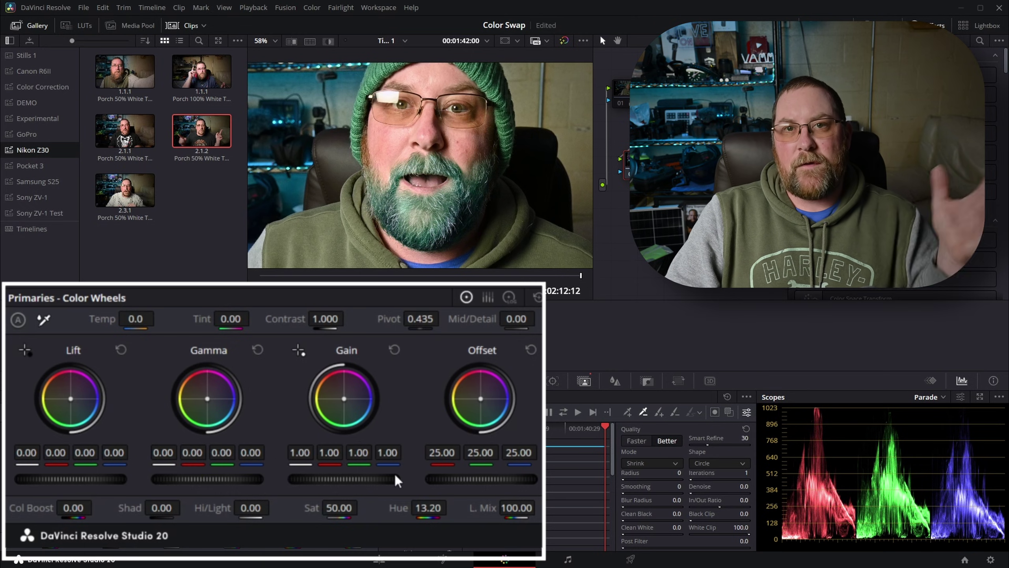
Save the project, reset the beard Hue to its default 50, and go to the Edit page.
key(ctrl+s)
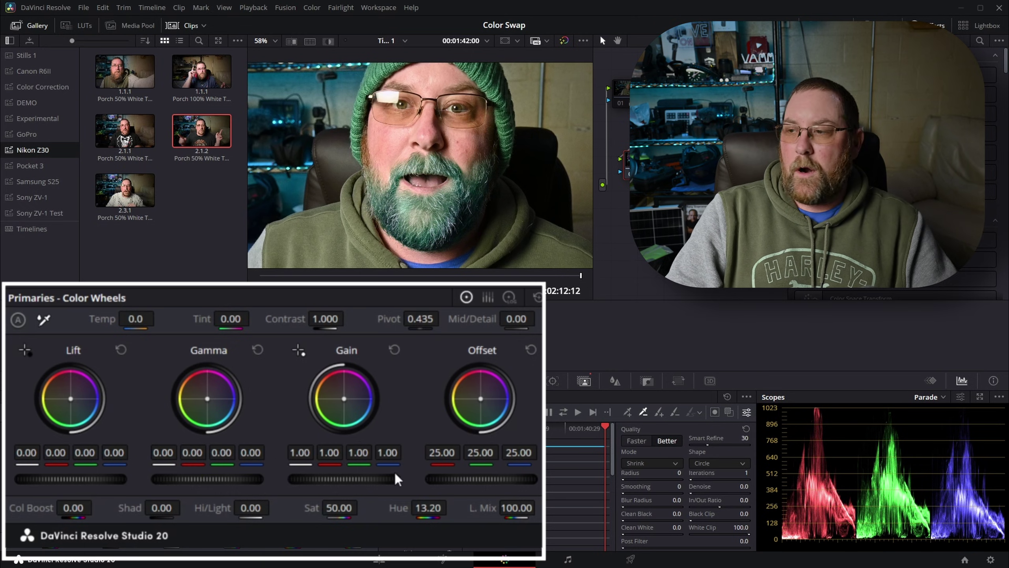
double_click(399, 507)
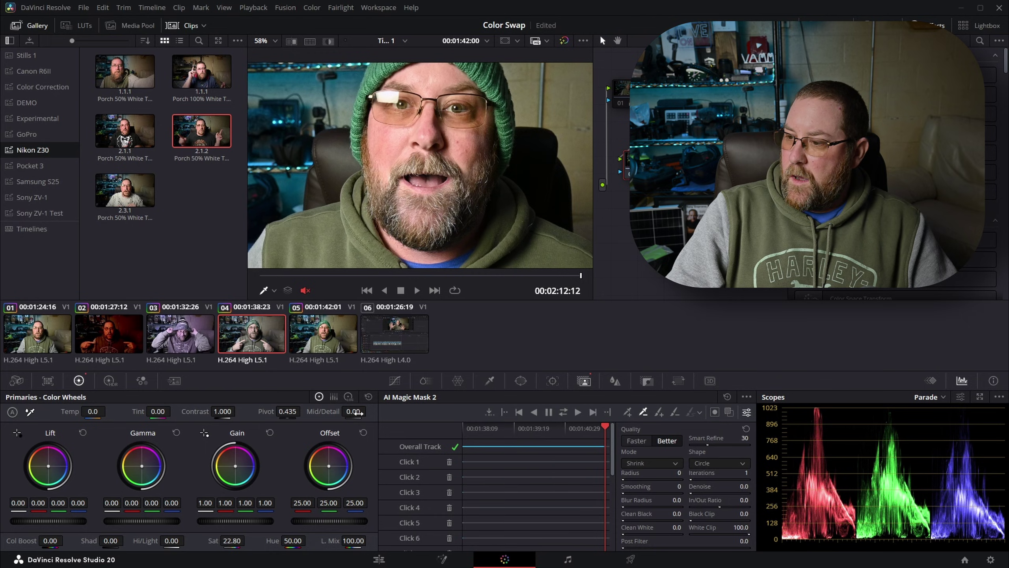
click(379, 558)
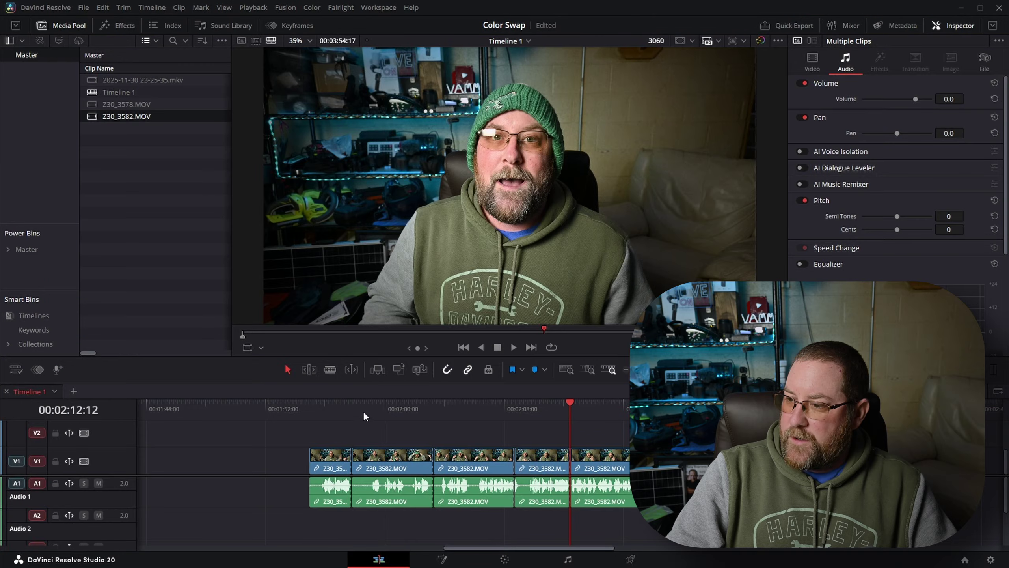
Play Timeline 1 from about 00:01:54.
click(309, 407)
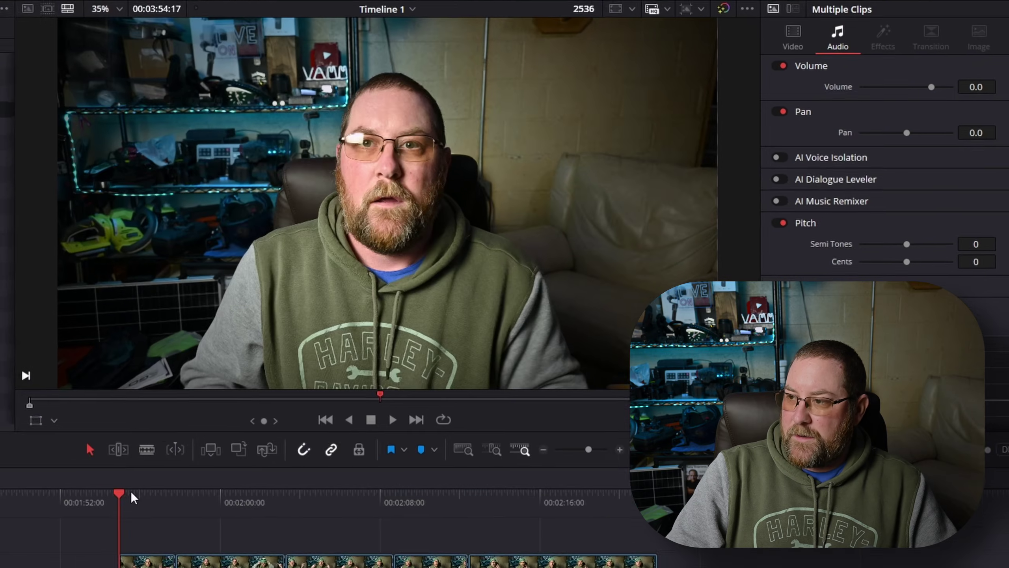
key(space)
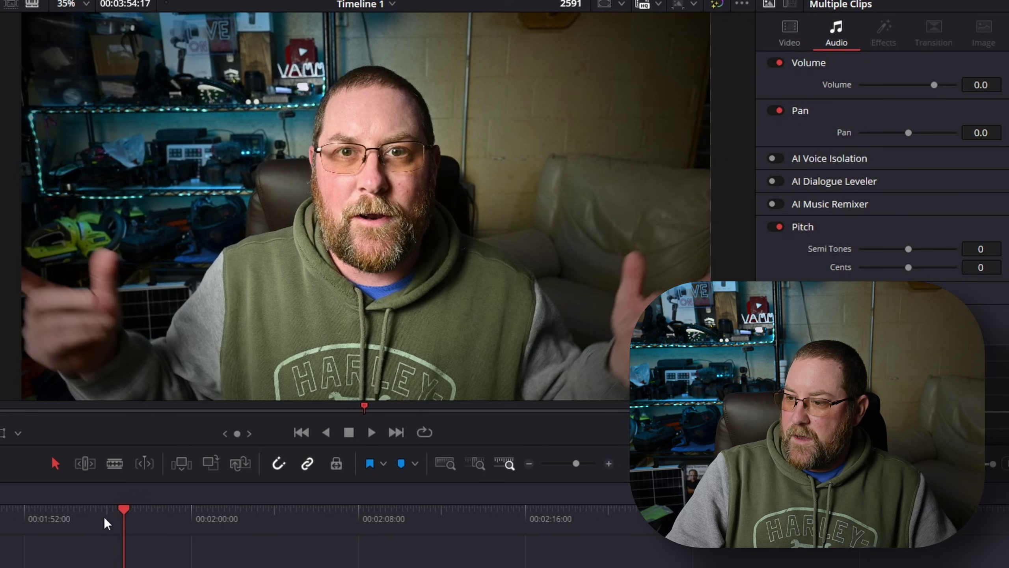